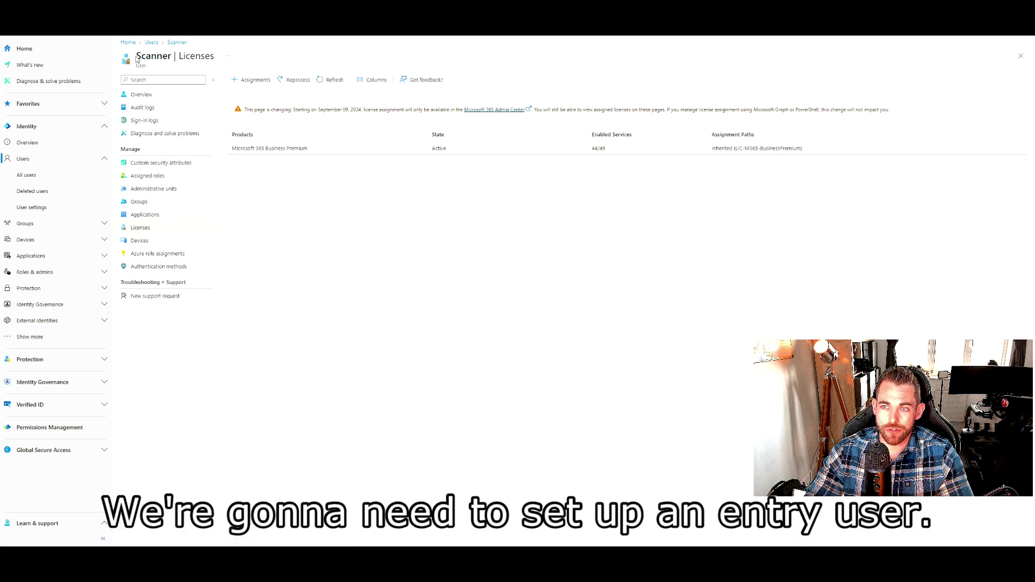
- Point out the Scanner user name on the Named locations page
{"action": "left_click_drag", "start_coordinate": [138, 56], "coordinate": [172, 56]}
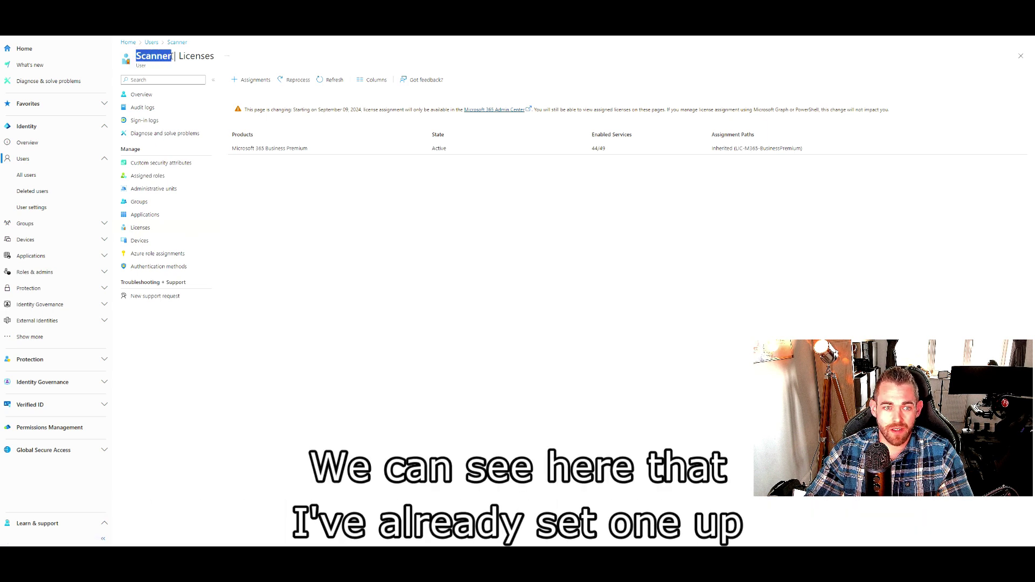
{"action": "left_click", "coordinate": [168, 57]}
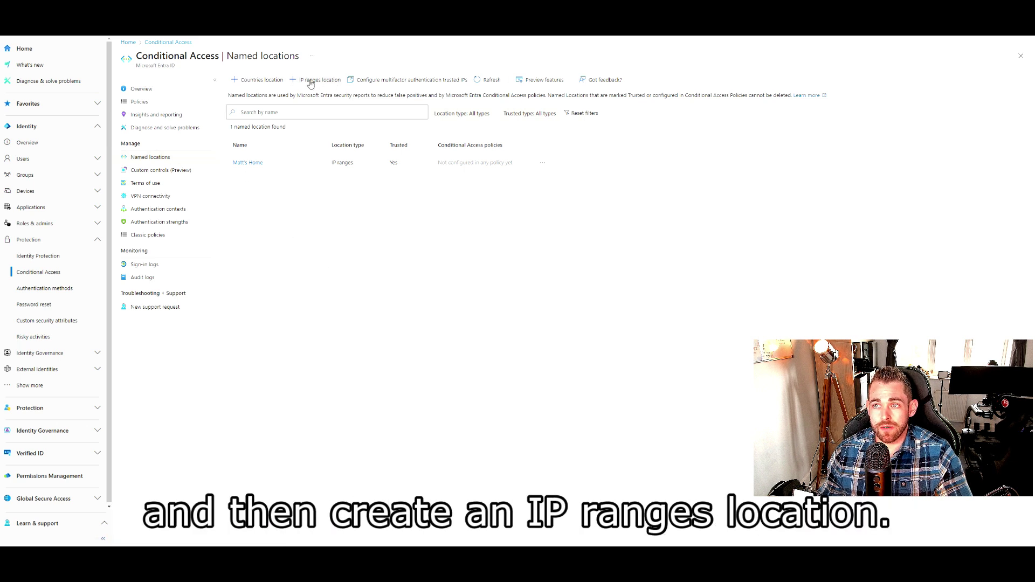
- Open the existing IP-ranges named location and point out its name and IP range
{"action": "left_click", "coordinate": [245, 163]}
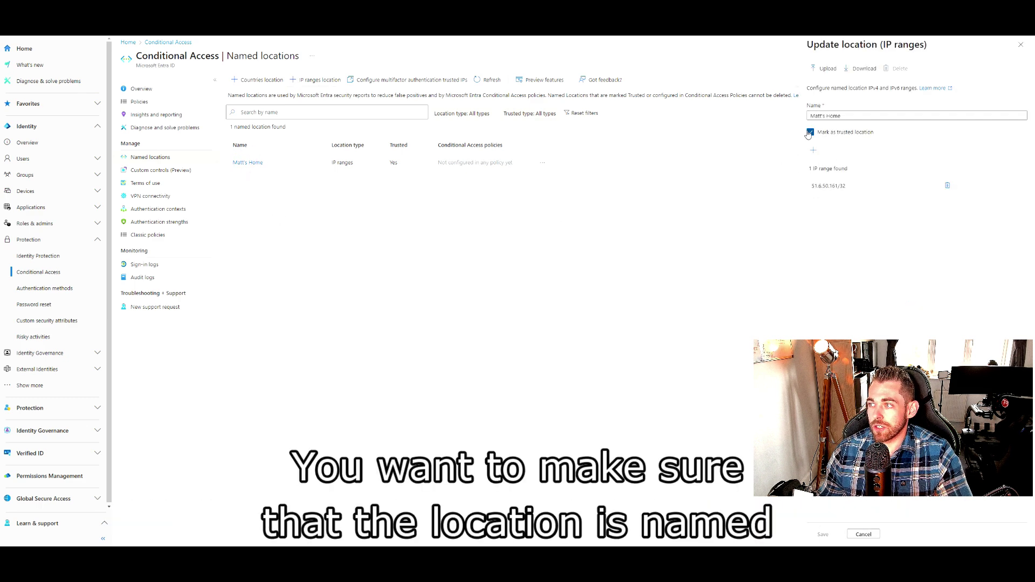
{"action": "left_click_drag", "start_coordinate": [851, 117], "coordinate": [808, 118]}
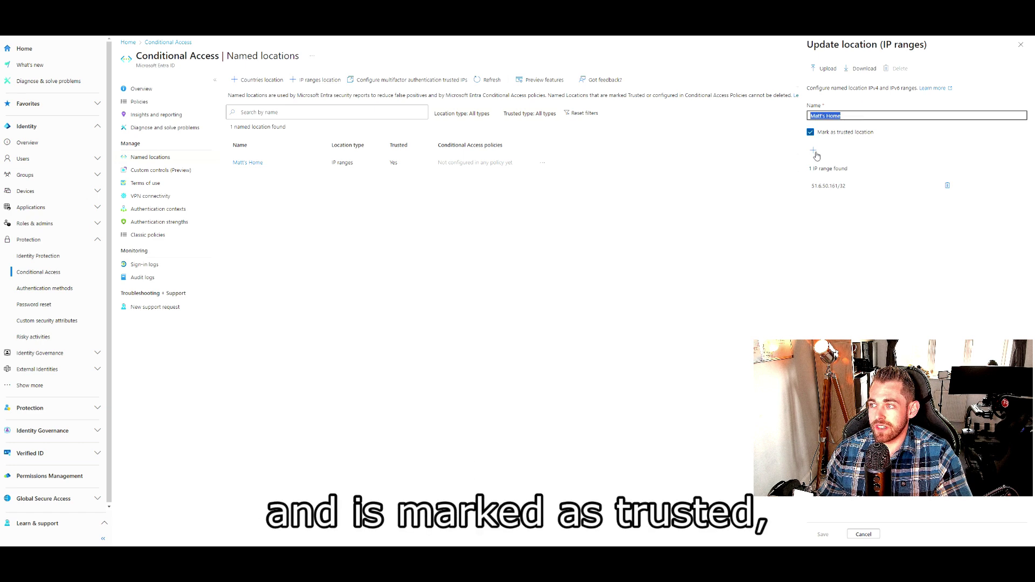
{"action": "left_click", "coordinate": [820, 188]}
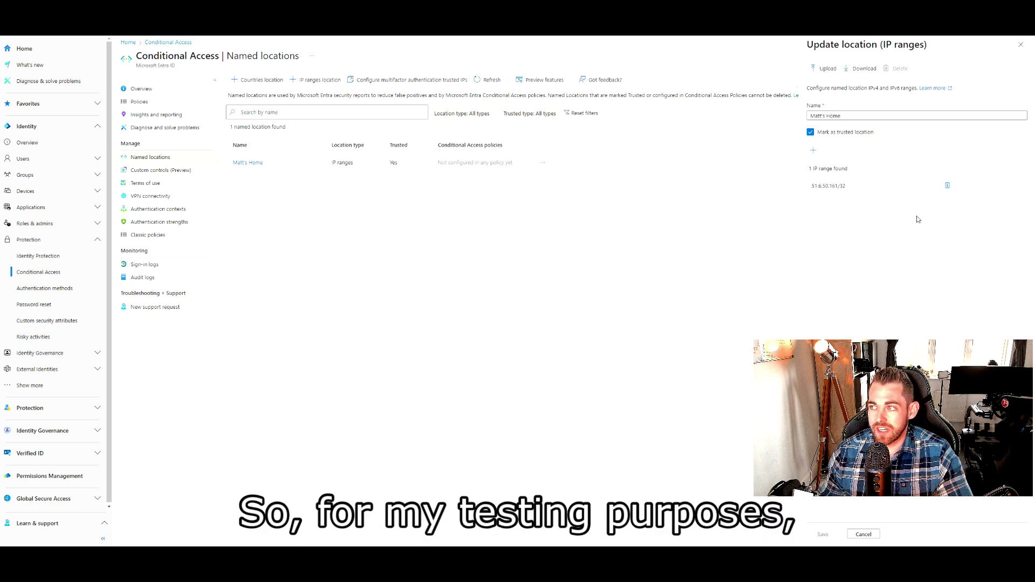
{"action": "left_click_drag", "start_coordinate": [849, 188], "coordinate": [817, 187]}
{"action": "left_click", "coordinate": [823, 222]}
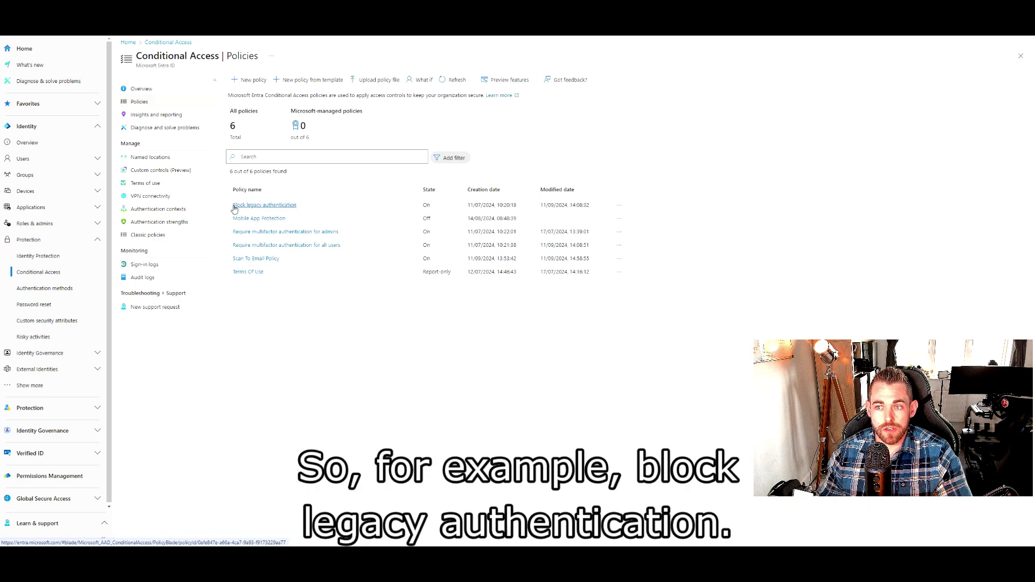
- Point out the Block legacy authentication policy in the Policies list
{"action": "left_click_drag", "start_coordinate": [230, 206], "coordinate": [295, 207]}
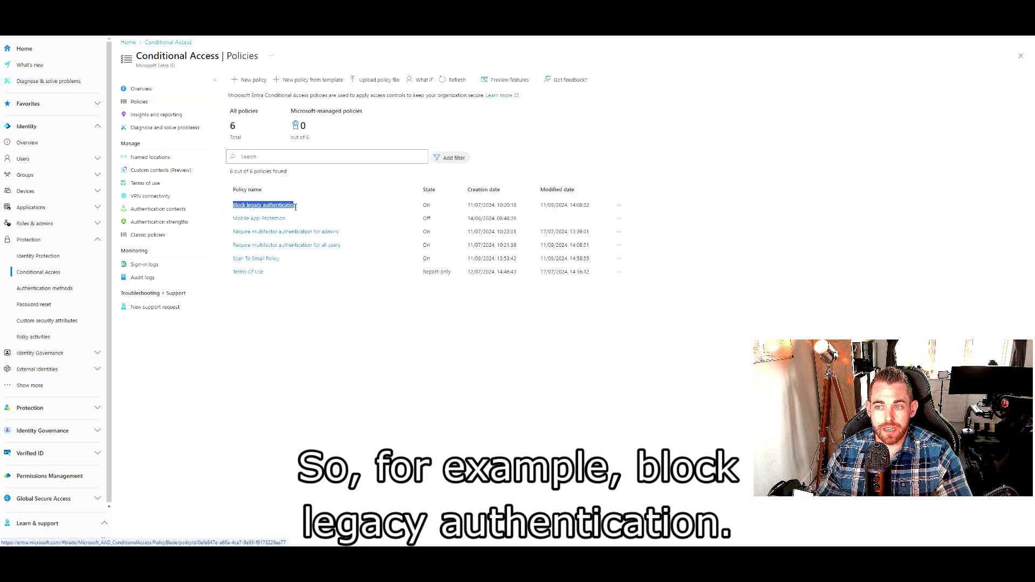
{"action": "left_click", "coordinate": [280, 315]}
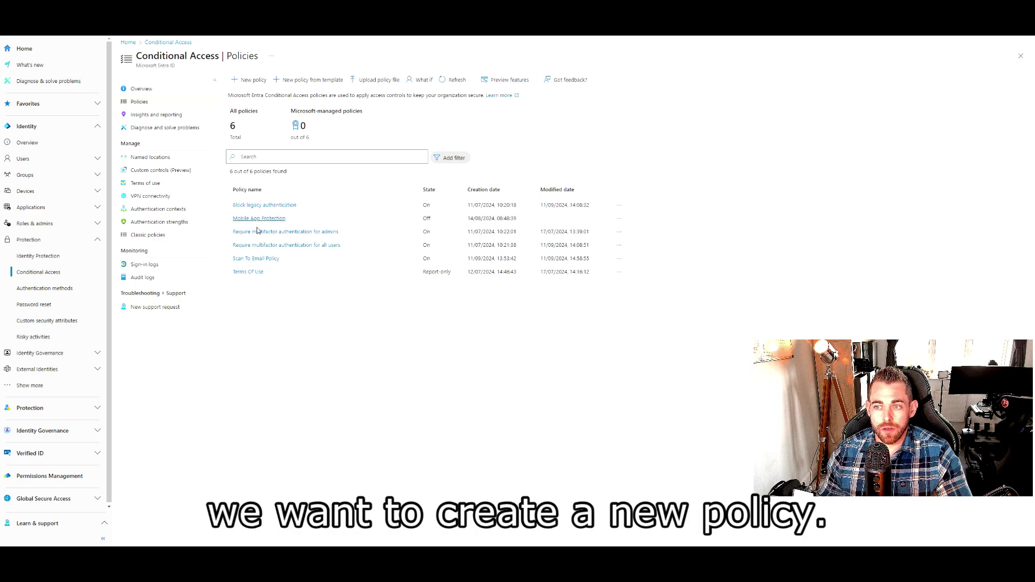
- Open Scan To Email Policy and review its name, included users and target resources
{"action": "left_click", "coordinate": [248, 259]}
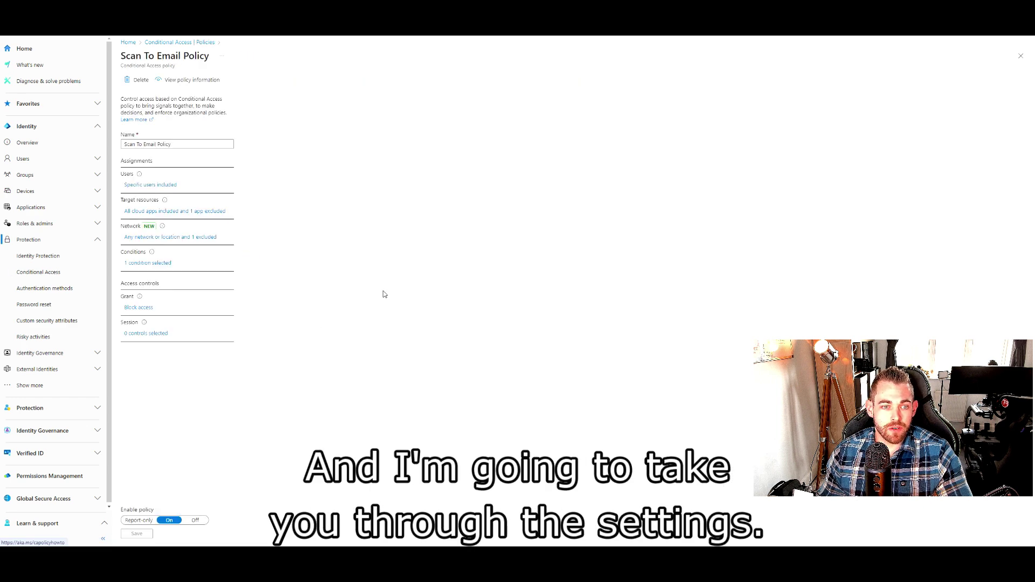
{"action": "left_click", "coordinate": [169, 144]}
{"action": "triple_click", "coordinate": [179, 144]}
{"action": "left_click", "coordinate": [178, 143]}
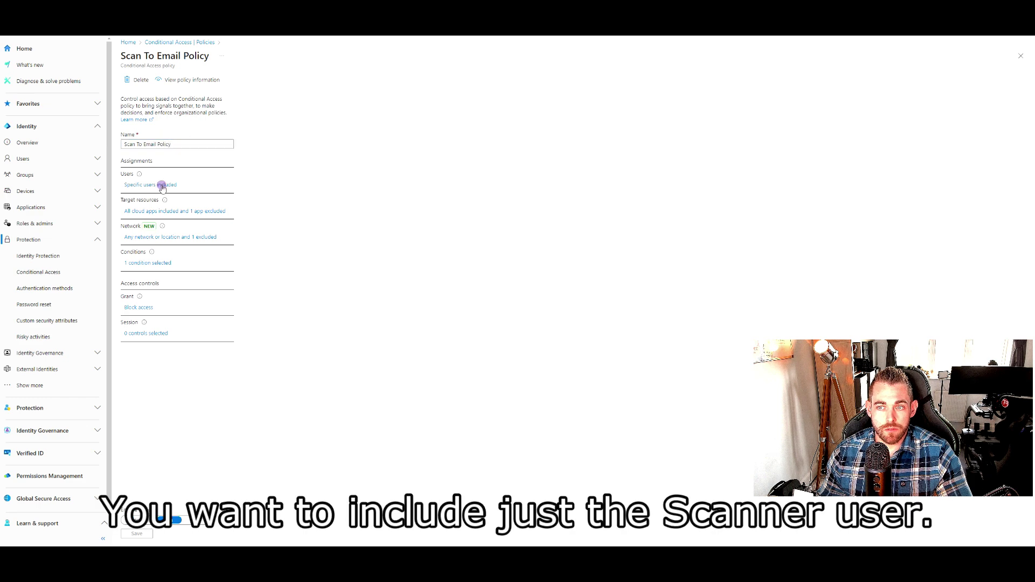
{"action": "left_click", "coordinate": [160, 184]}
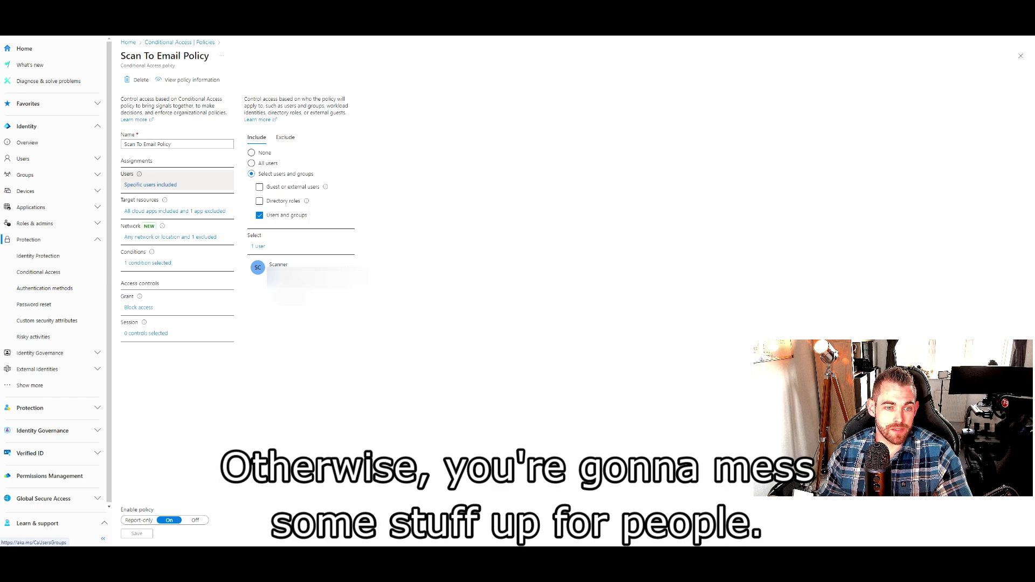
{"action": "left_click", "coordinate": [164, 210]}
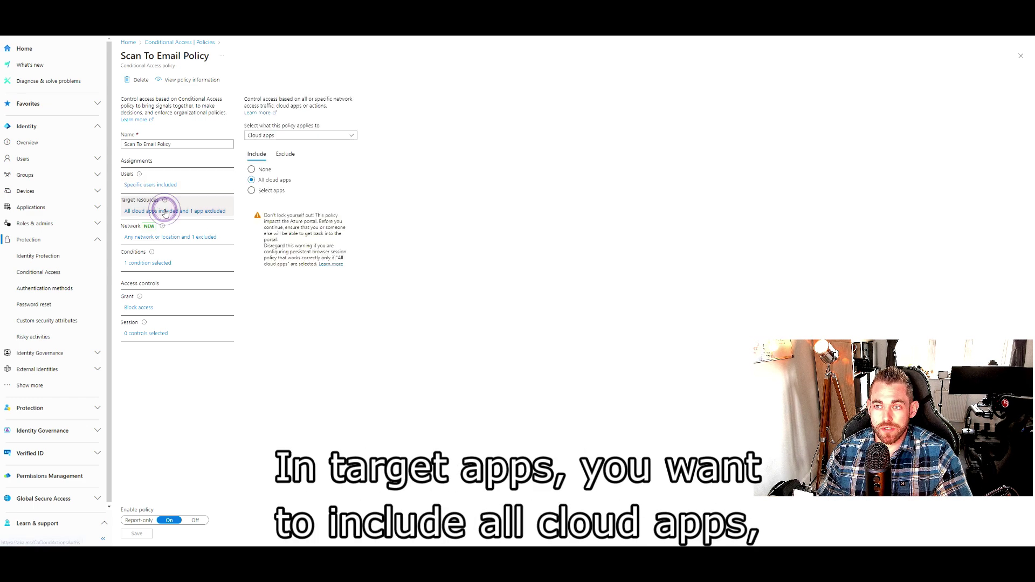
- Check the excluded cloud apps, searching 'exchange' then 'office' in the chooser
{"action": "left_click", "coordinate": [285, 154]}
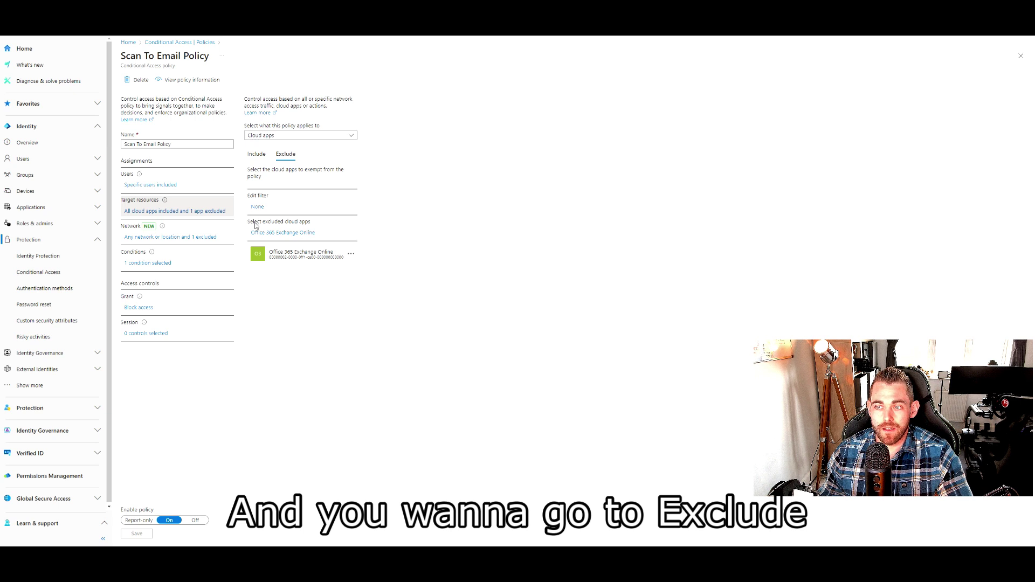
{"action": "left_click_drag", "start_coordinate": [254, 222], "coordinate": [297, 222]}
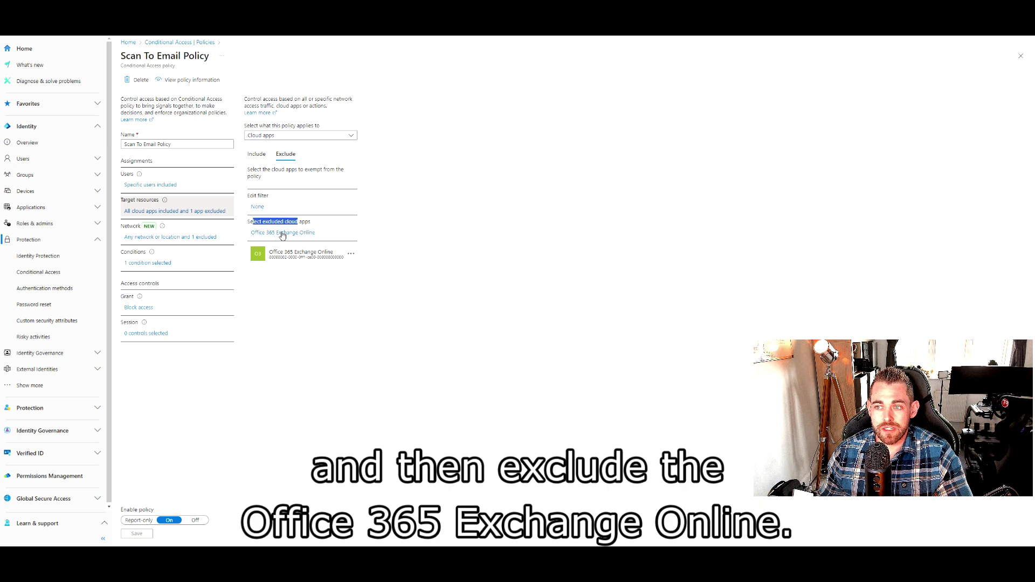
{"action": "left_click", "coordinate": [285, 233]}
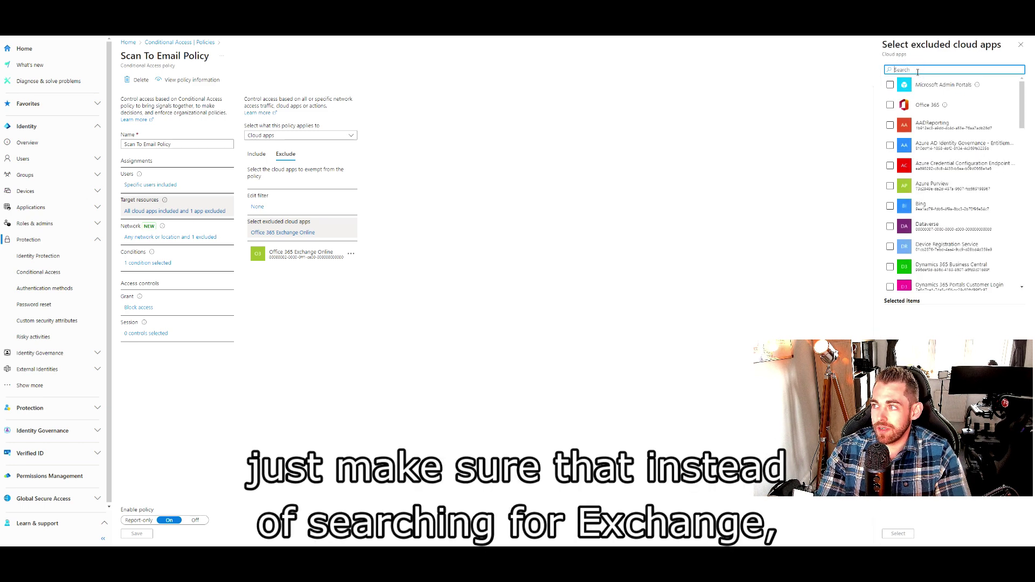
{"action": "type", "text": "exchange"}
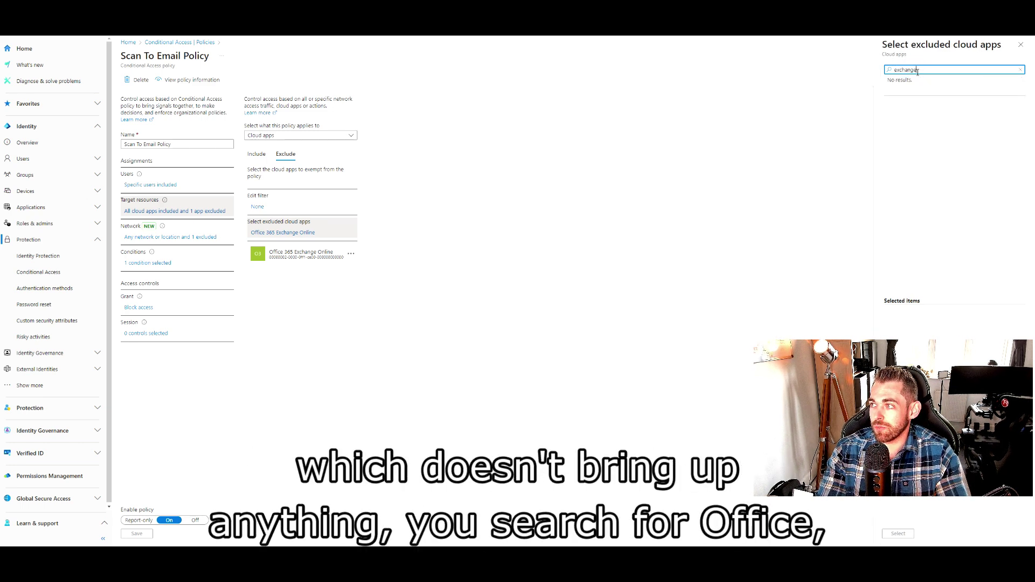
{"action": "double_click", "coordinate": [917, 72]}
{"action": "type", "text": "office"}
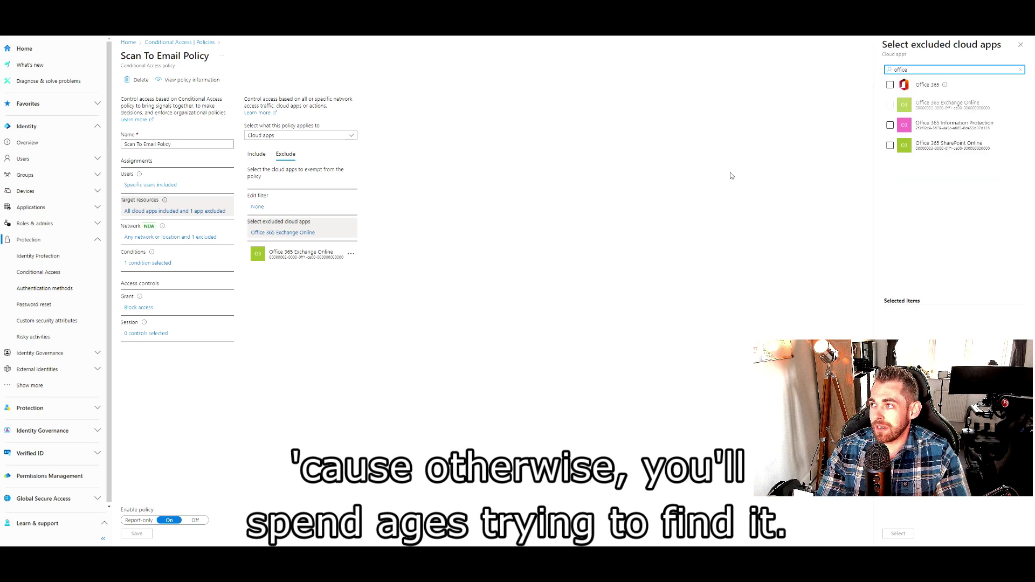
{"action": "left_click", "coordinate": [1021, 44]}
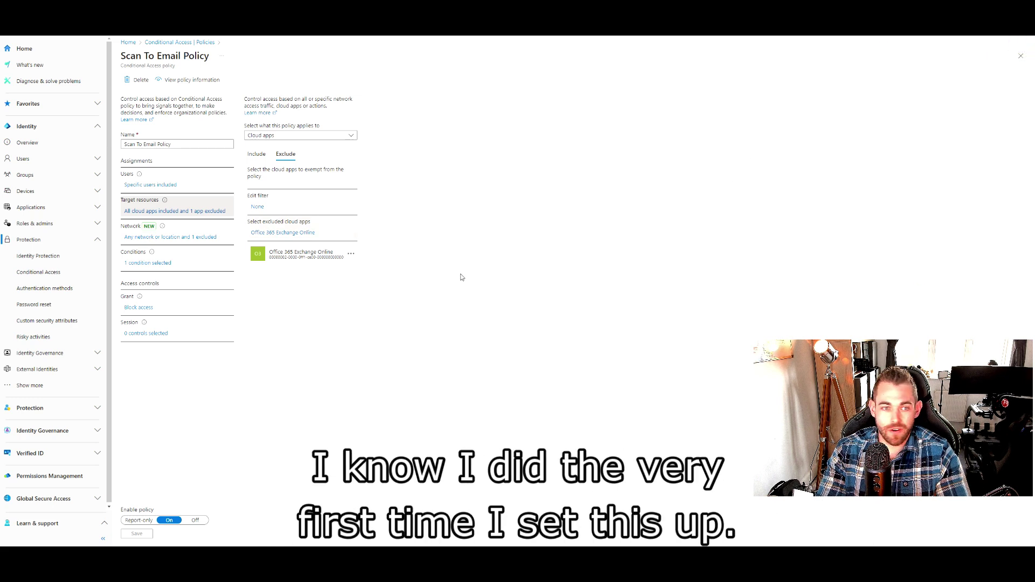
- Review the policy's network exclusion of the trusted location, its conditions, and the Block access grant
{"action": "left_click", "coordinate": [150, 238]}
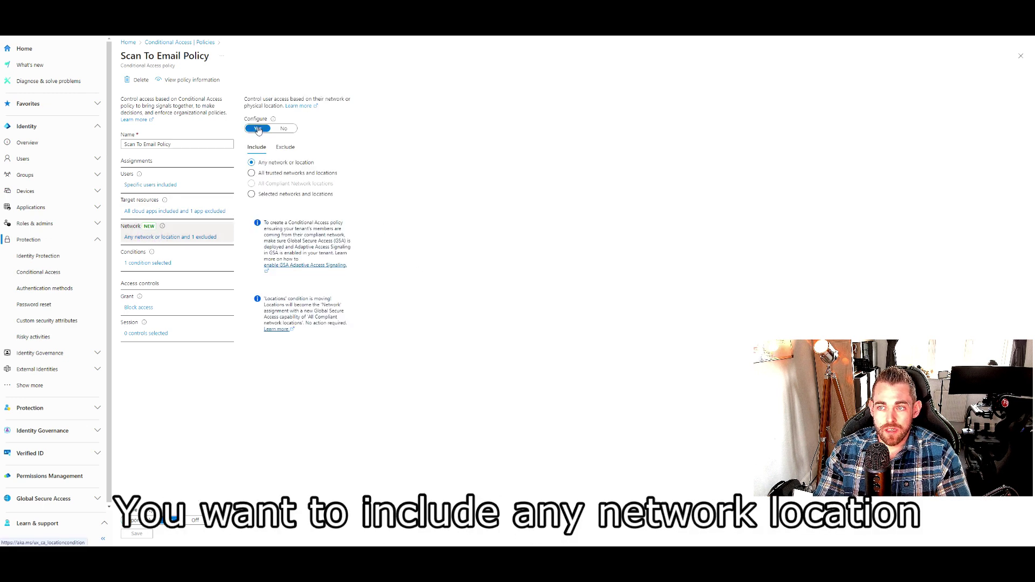
{"action": "left_click", "coordinate": [284, 150]}
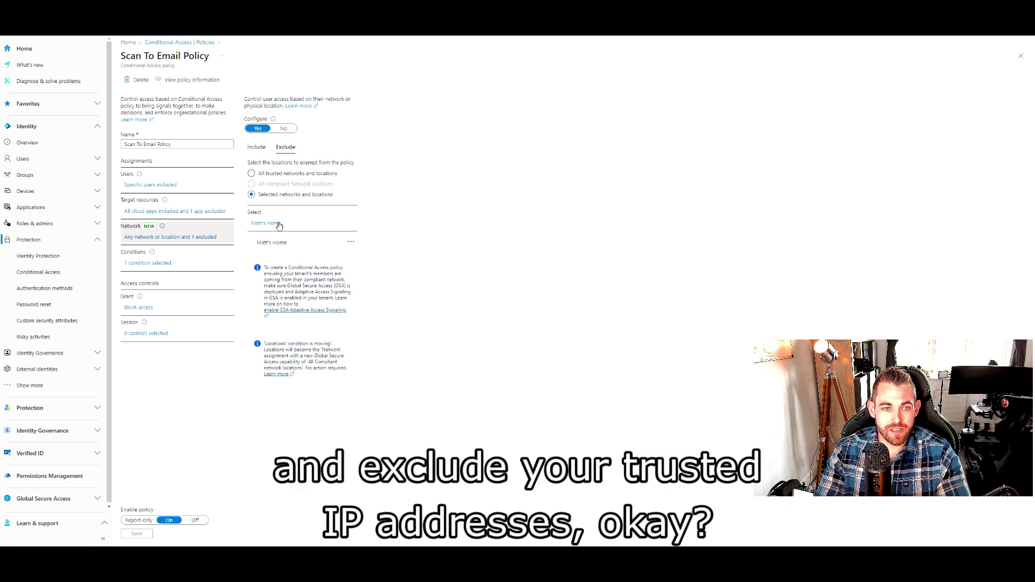
{"action": "left_click", "coordinate": [138, 264]}
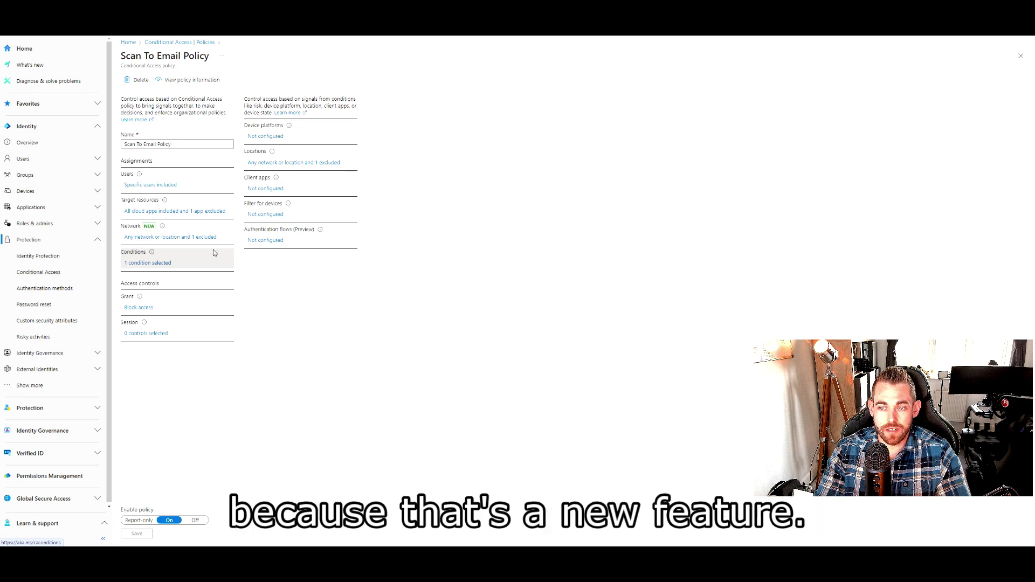
{"action": "left_click", "coordinate": [137, 308]}
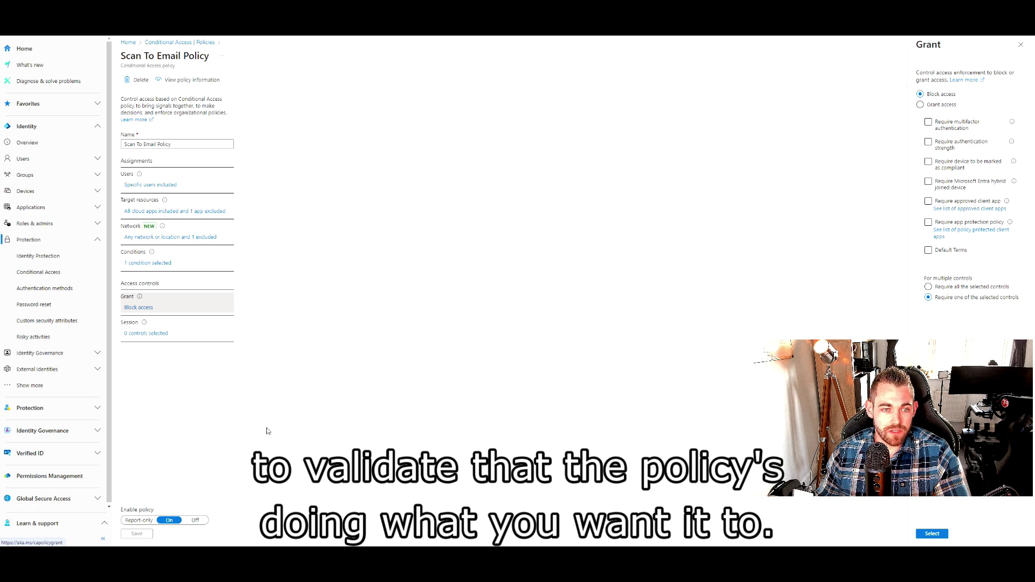
- Switch to the Purview Retention policies page listing Remove Scanner Email
{"action": "left_click", "coordinate": [445, 38]}
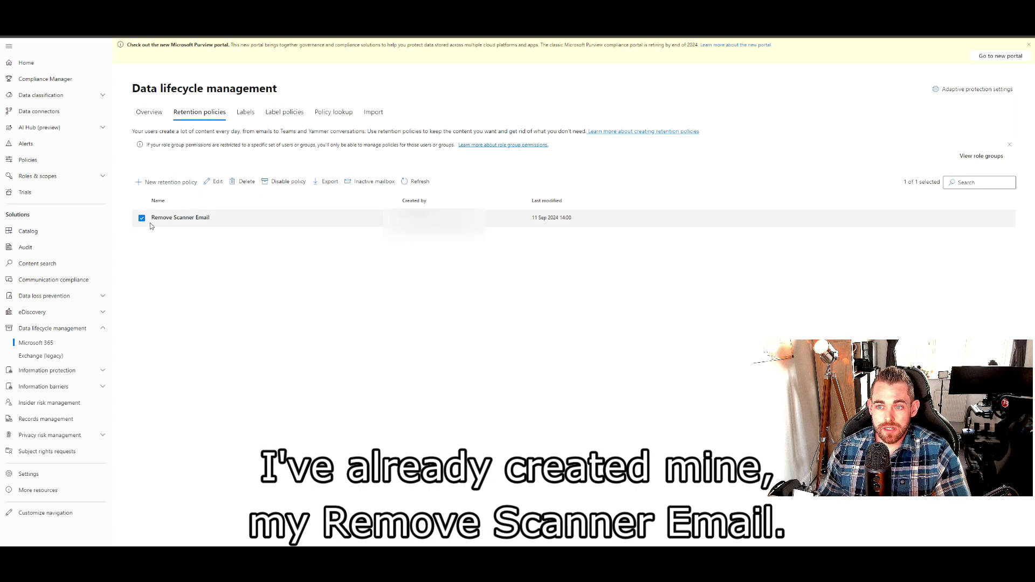
- Edit Remove Scanner Email, stepping through policy type and reviewing the included mailboxes
{"action": "left_click", "coordinate": [215, 182]}
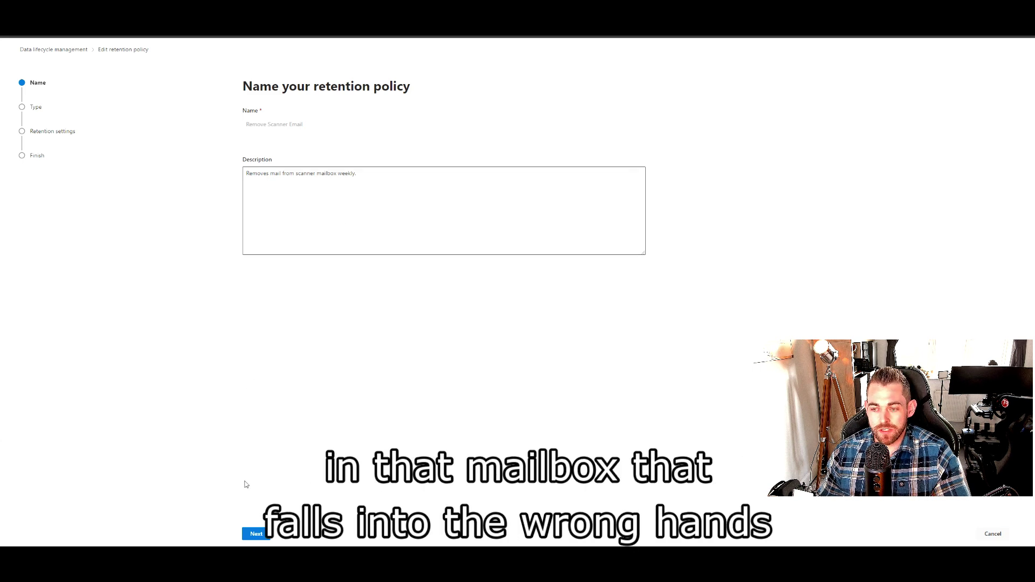
{"action": "left_click", "coordinate": [256, 533]}
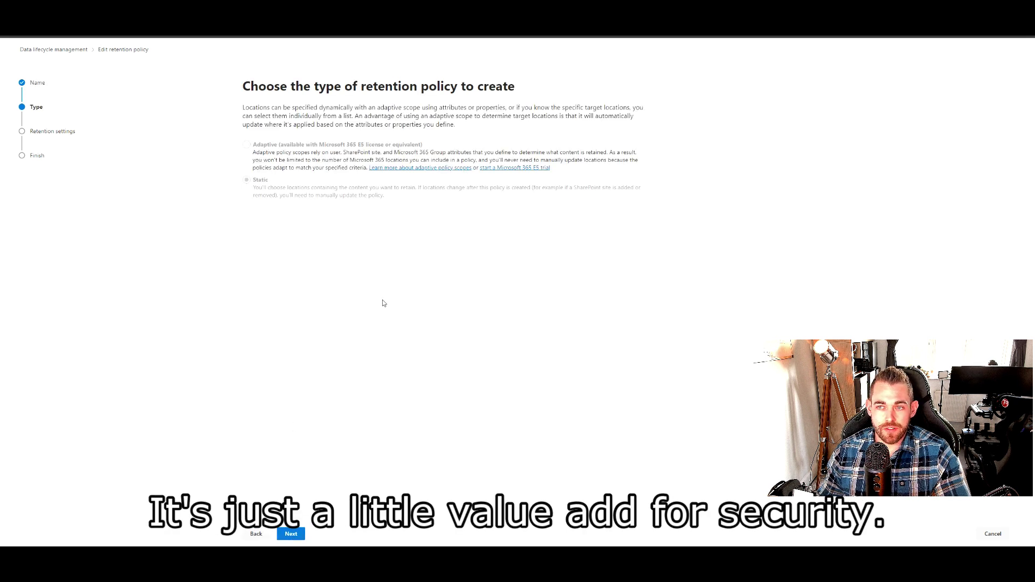
{"action": "left_click", "coordinate": [291, 534]}
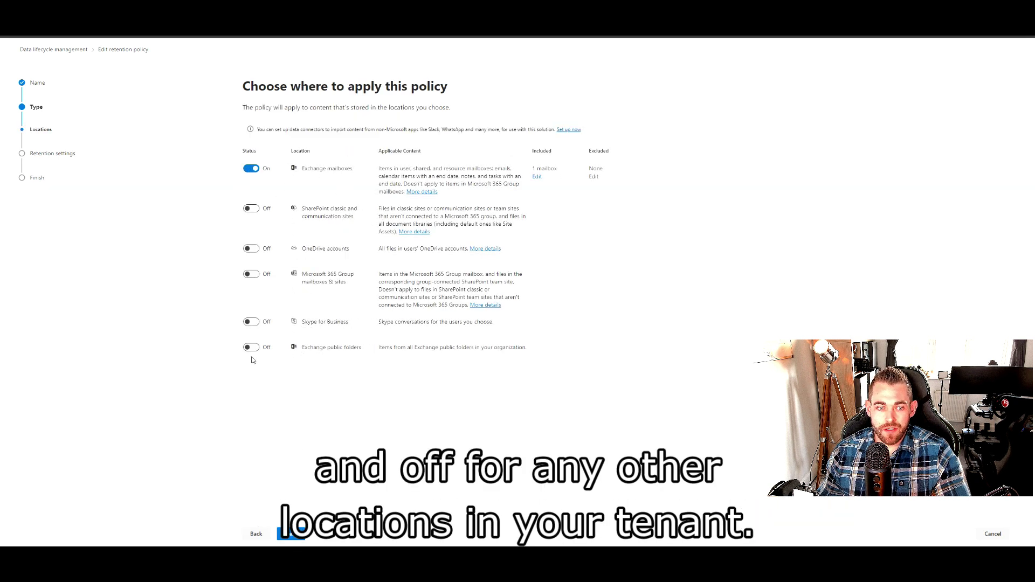
{"action": "left_click", "coordinate": [538, 177]}
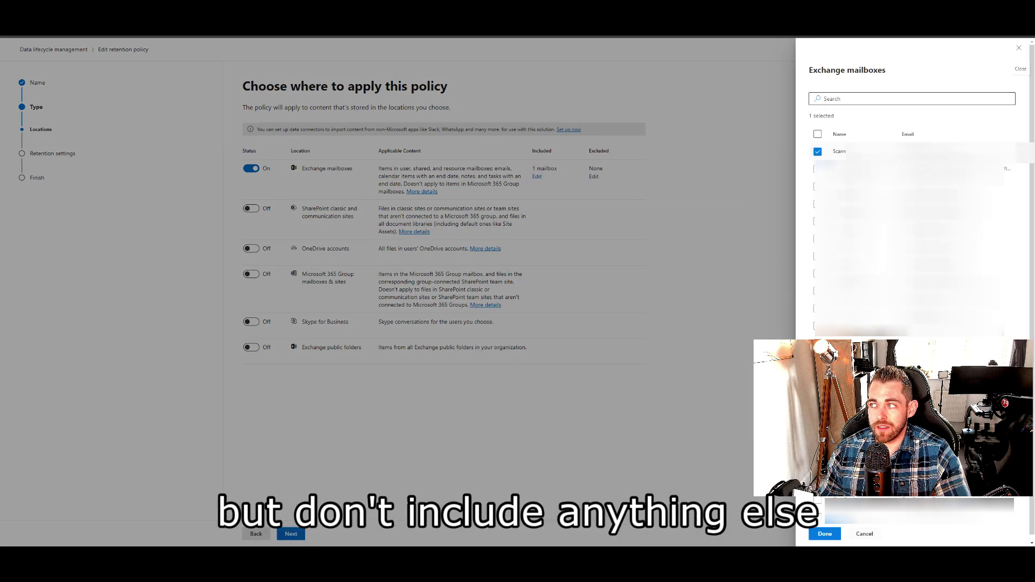
{"action": "left_click", "coordinate": [1019, 48]}
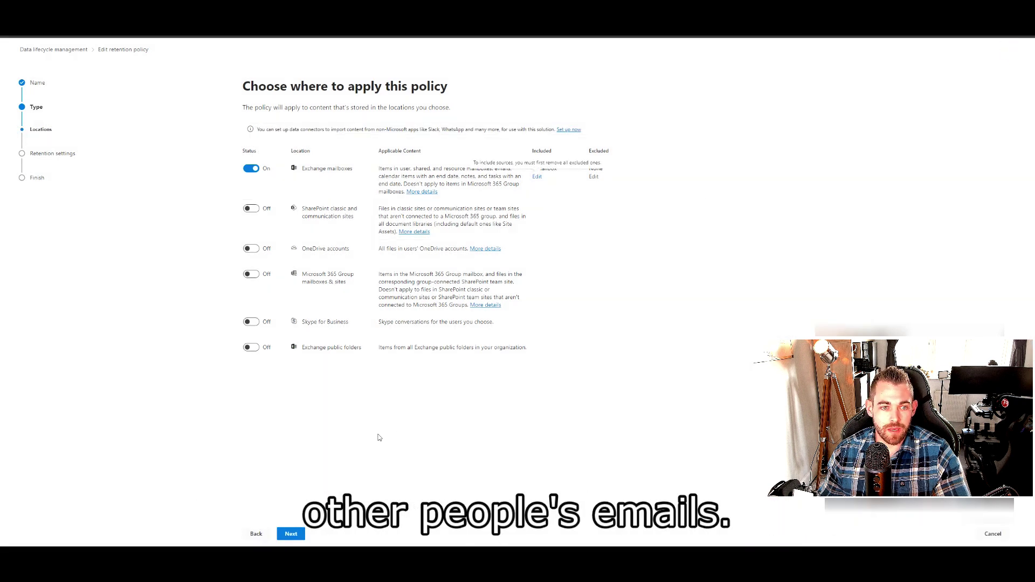
- Confirm the 7-day deletion based on creation date, then cancel and discard the edit
{"action": "left_click", "coordinate": [291, 534]}
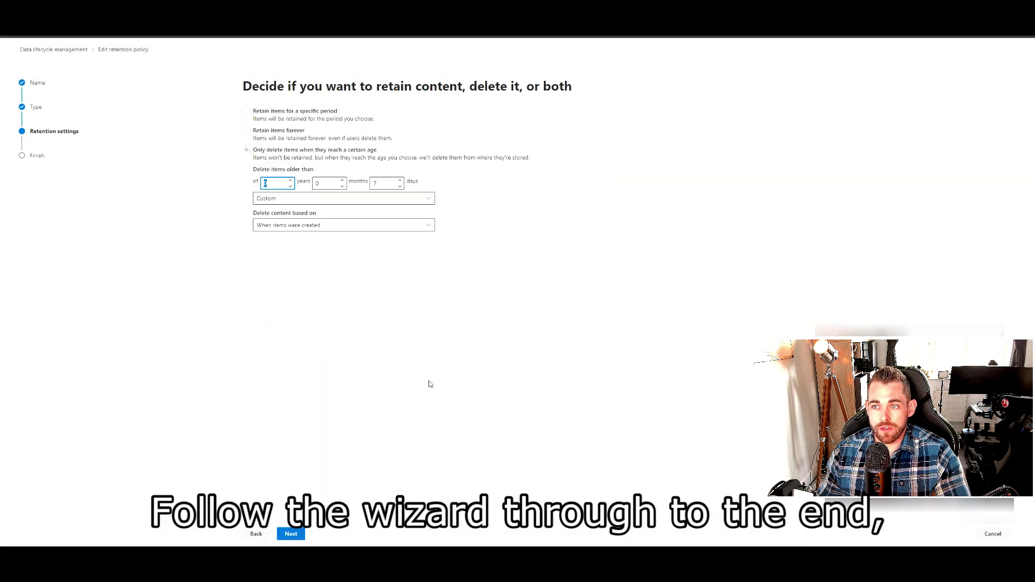
{"action": "left_click", "coordinate": [387, 183]}
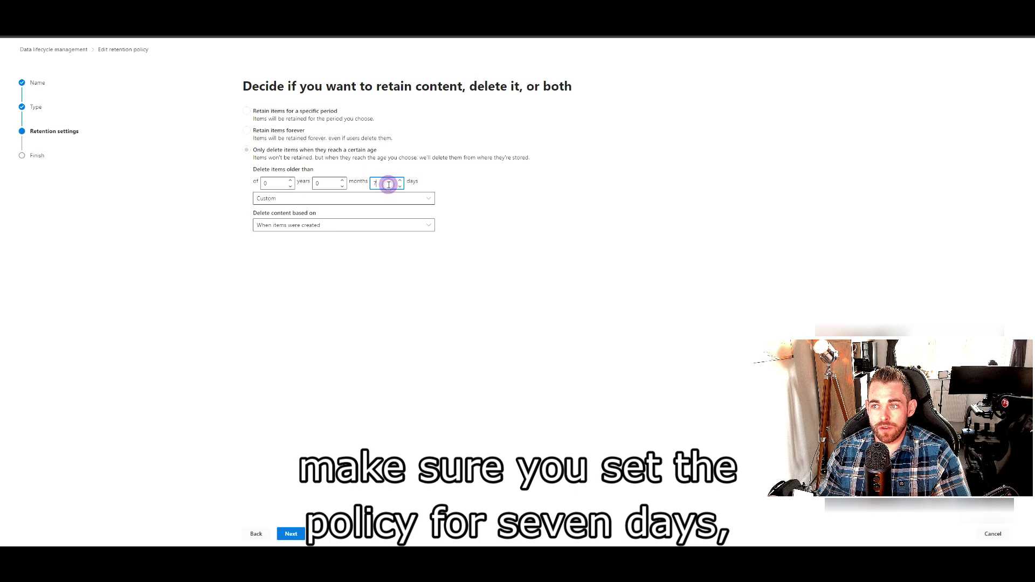
{"action": "left_click", "coordinate": [253, 214]}
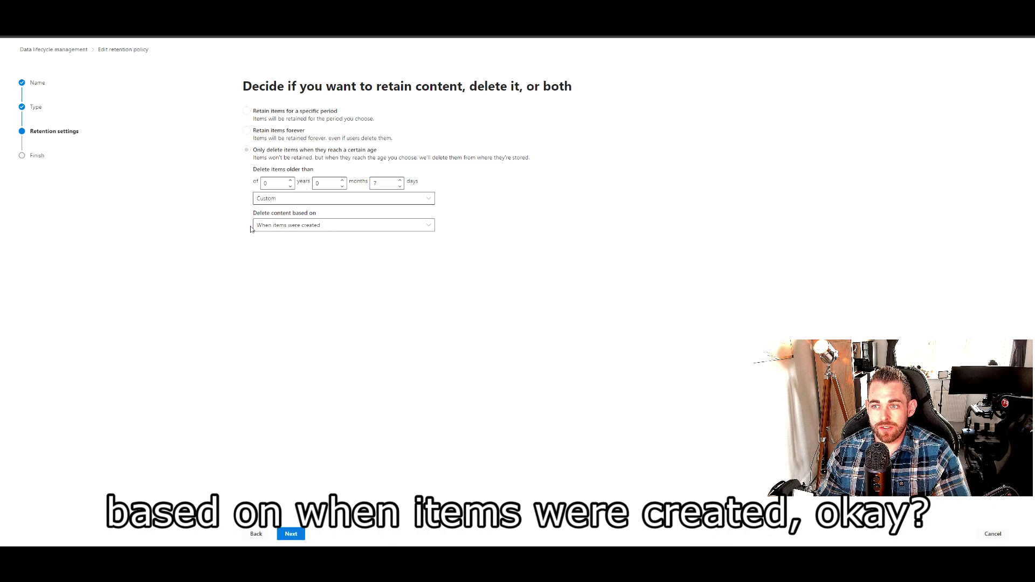
{"action": "left_click", "coordinate": [993, 533]}
{"action": "left_click", "coordinate": [579, 295]}
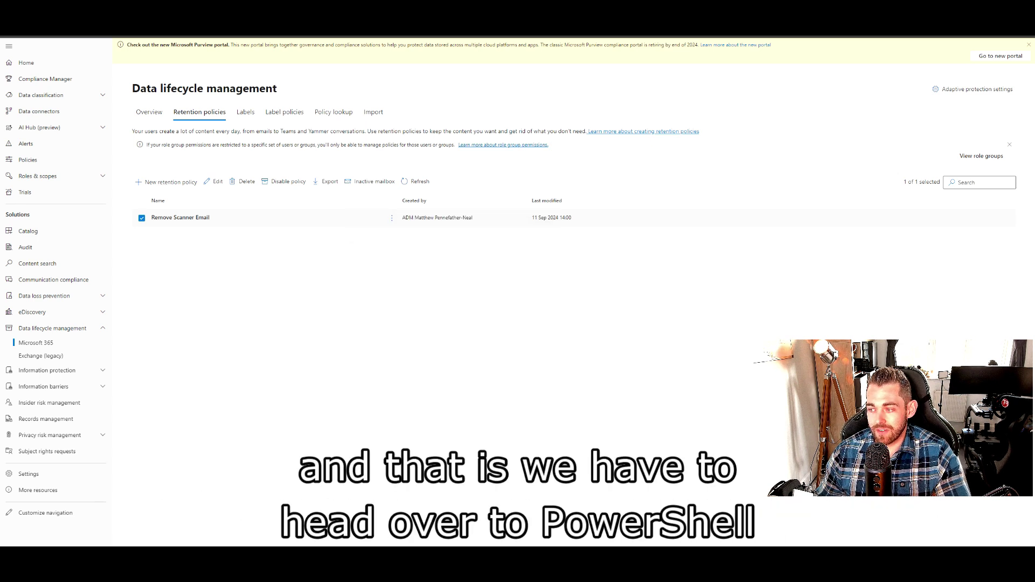
- Run Set-CASMailbox with SmtpClientAuthenticationDisabled $false and verify Get-CASMailbox reports False
{"action": "key", "text": "alt+Tab"}
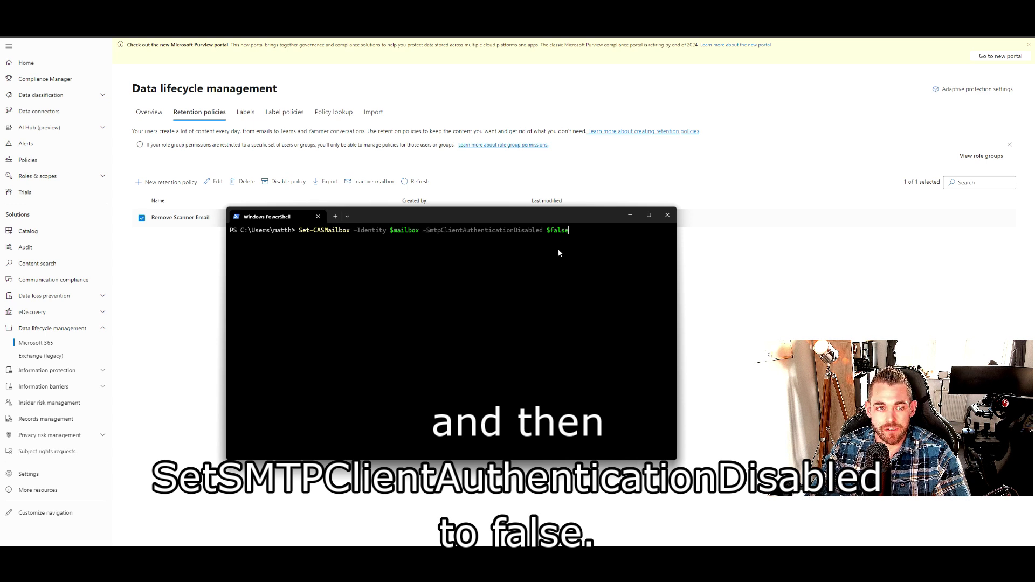
{"action": "key", "text": "Return"}
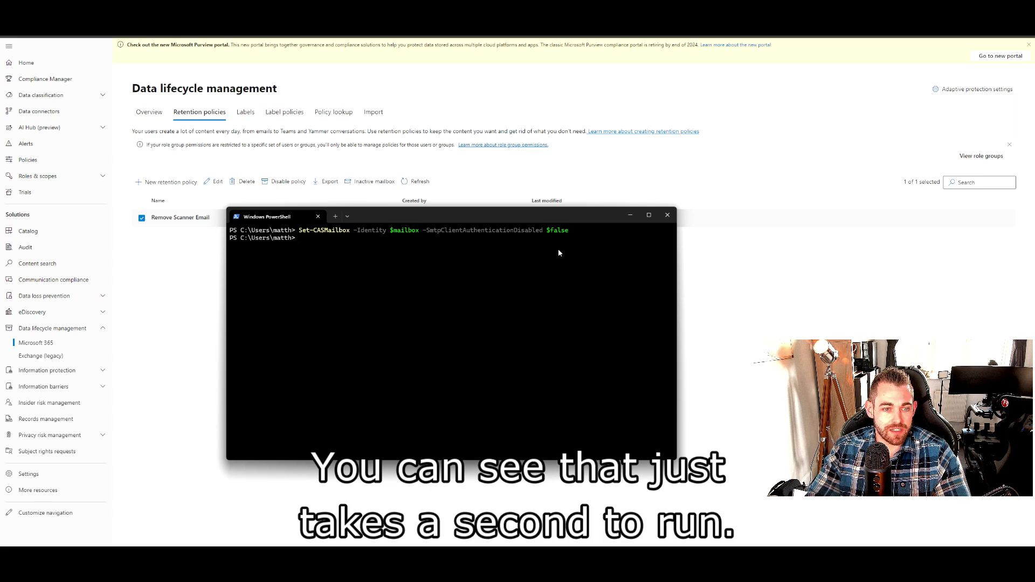
{"action": "key", "text": "Up"}
{"action": "key", "text": "Up"}
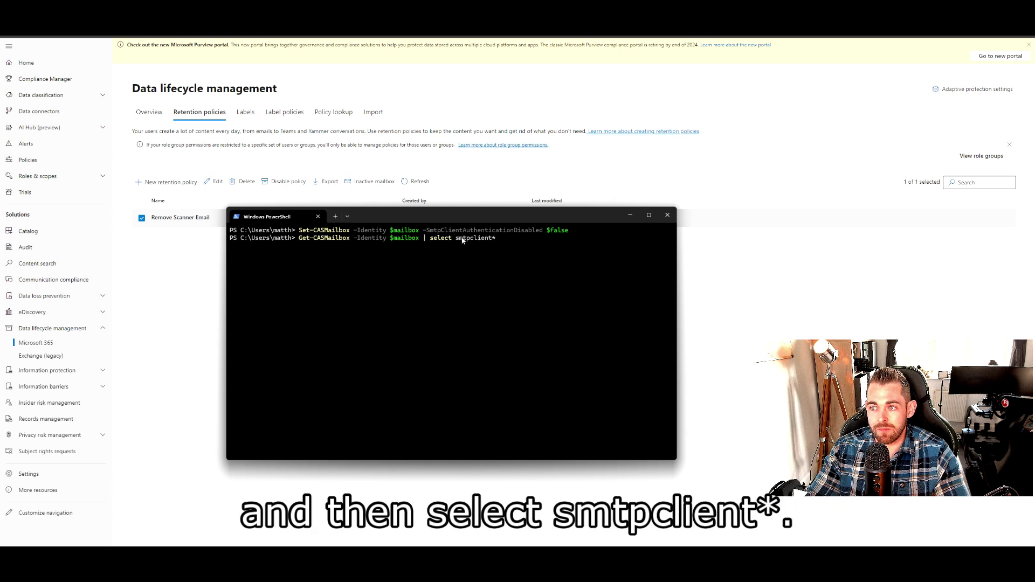
{"action": "key", "text": "Return"}
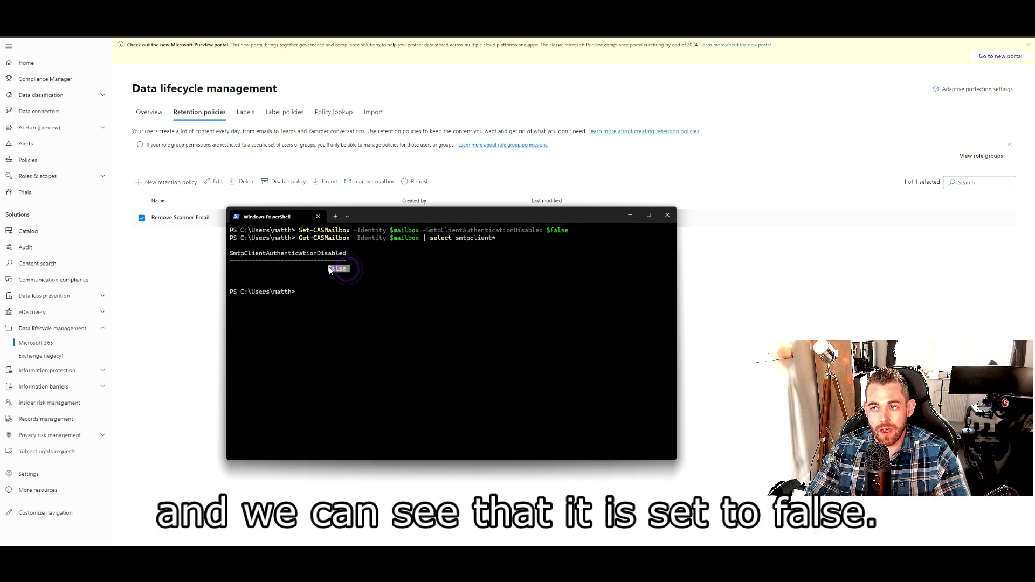
{"action": "left_click_drag", "start_coordinate": [348, 268], "coordinate": [332, 272]}
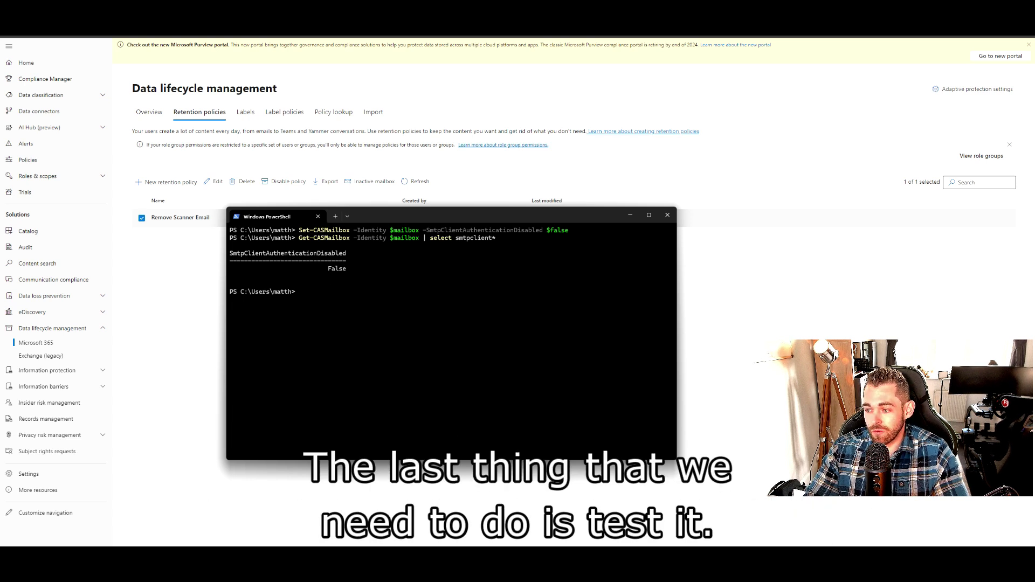
- Bring up the ISE test script and point out the $sendMailMessageSplat block and Send-MailMessage command
{"action": "mouse_move", "coordinate": [544, 560]}
{"action": "left_click", "coordinate": [544, 514]}
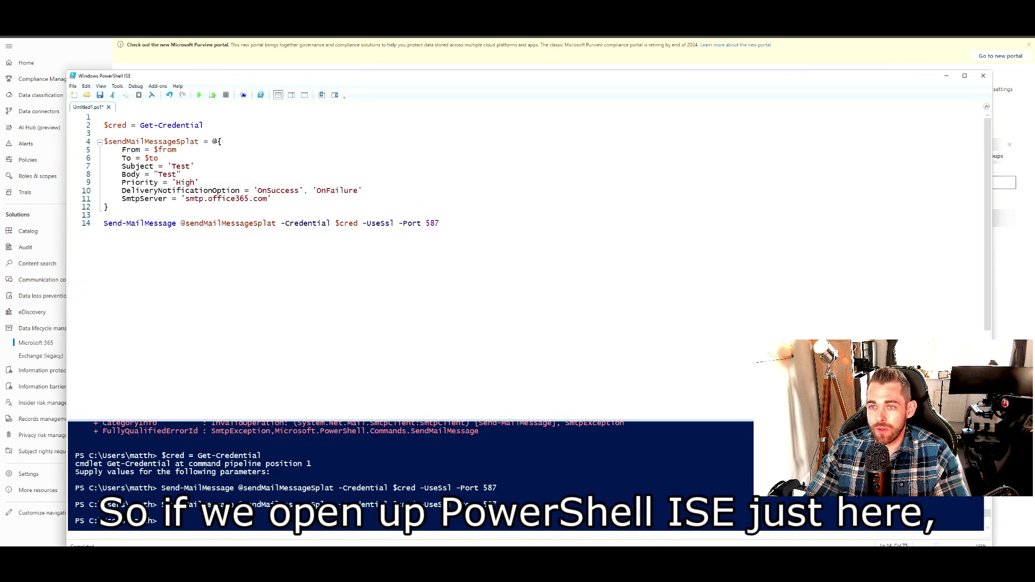
{"action": "left_click", "coordinate": [475, 380]}
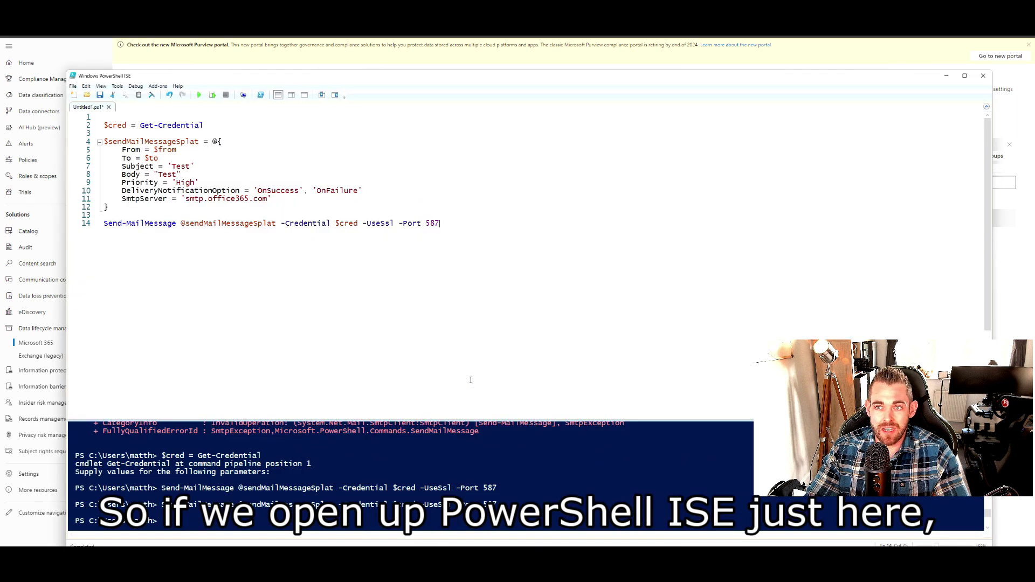
{"action": "left_click_drag", "start_coordinate": [124, 213], "coordinate": [91, 145]}
{"action": "left_click", "coordinate": [139, 224]}
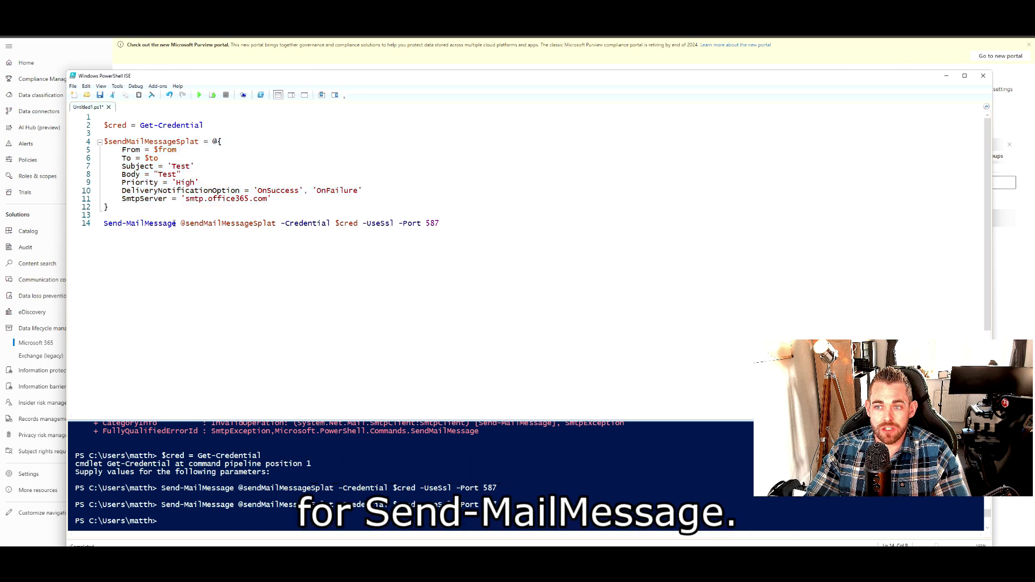
{"action": "left_click_drag", "start_coordinate": [177, 223], "coordinate": [101, 223]}
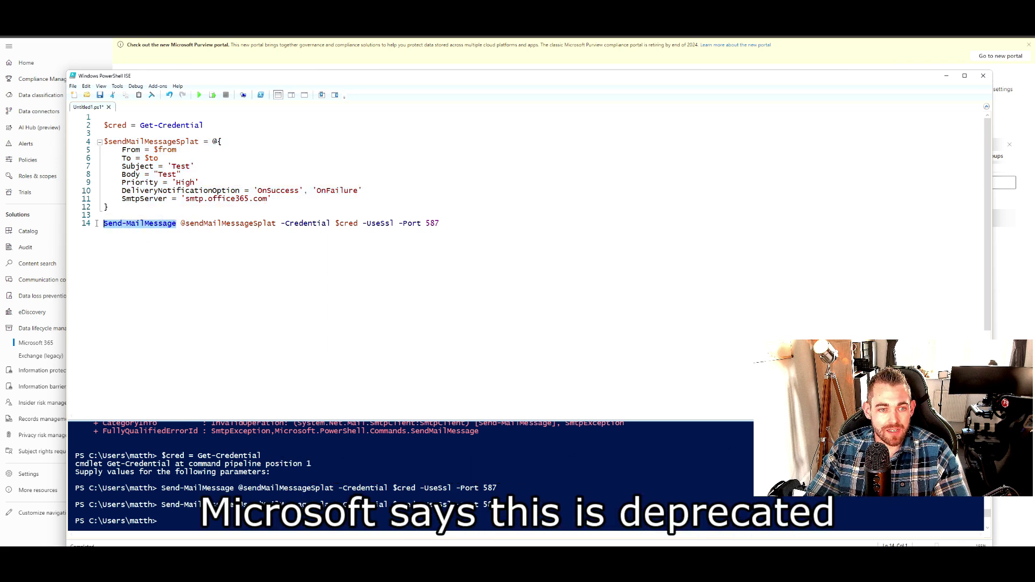
{"action": "left_click", "coordinate": [139, 223]}
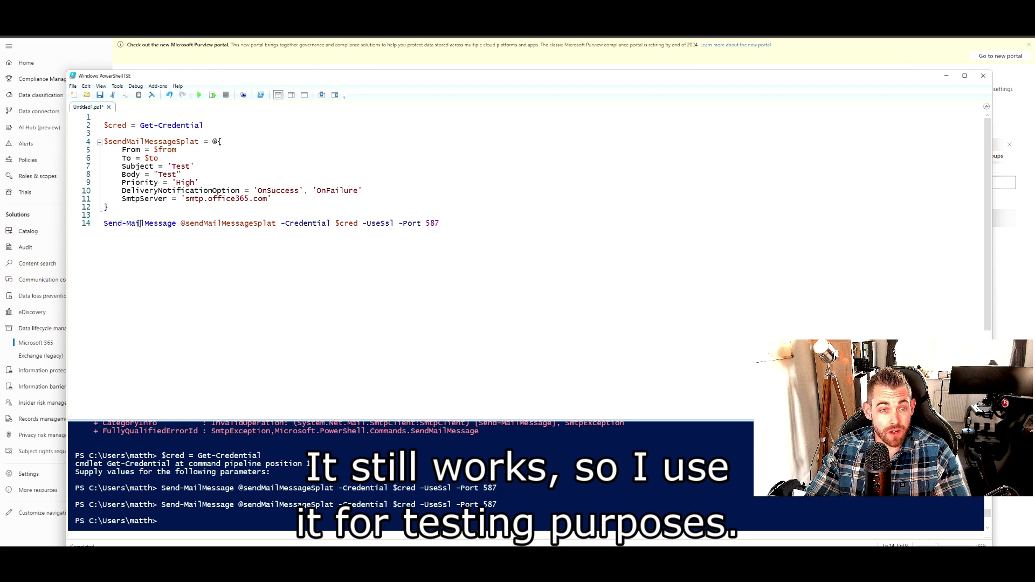
- Point out the $cred = Get-Credential line on line 2
{"action": "left_click", "coordinate": [114, 125]}
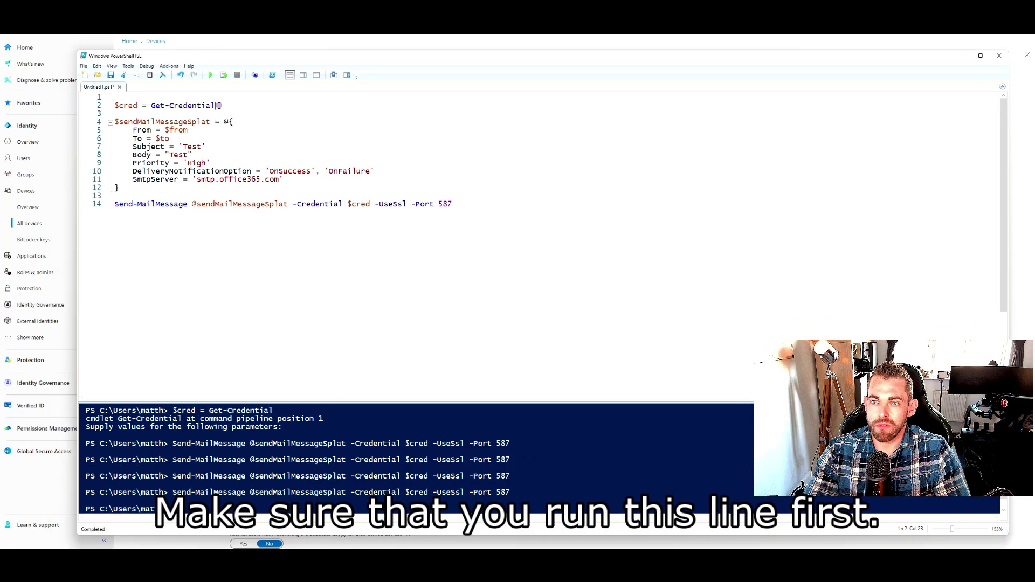
{"action": "left_click_drag", "start_coordinate": [216, 106], "coordinate": [97, 108]}
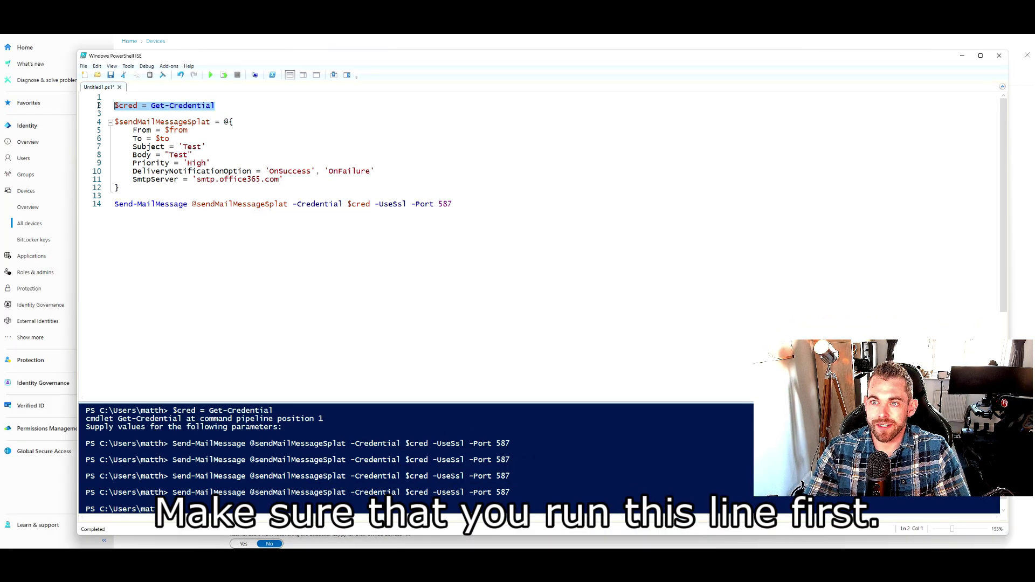
{"action": "left_click", "coordinate": [221, 106]}
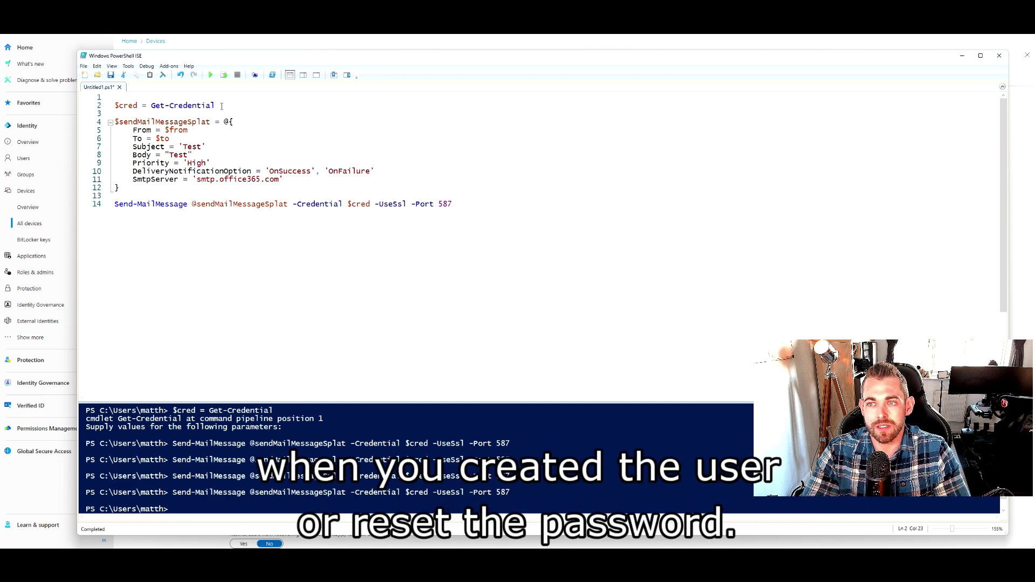
{"action": "key", "text": "ctrl+shift+Left"}
{"action": "key", "text": "ctrl+shift+Left"}
{"action": "key", "text": "ctrl+shift+Left"}
{"action": "key", "text": "Left"}
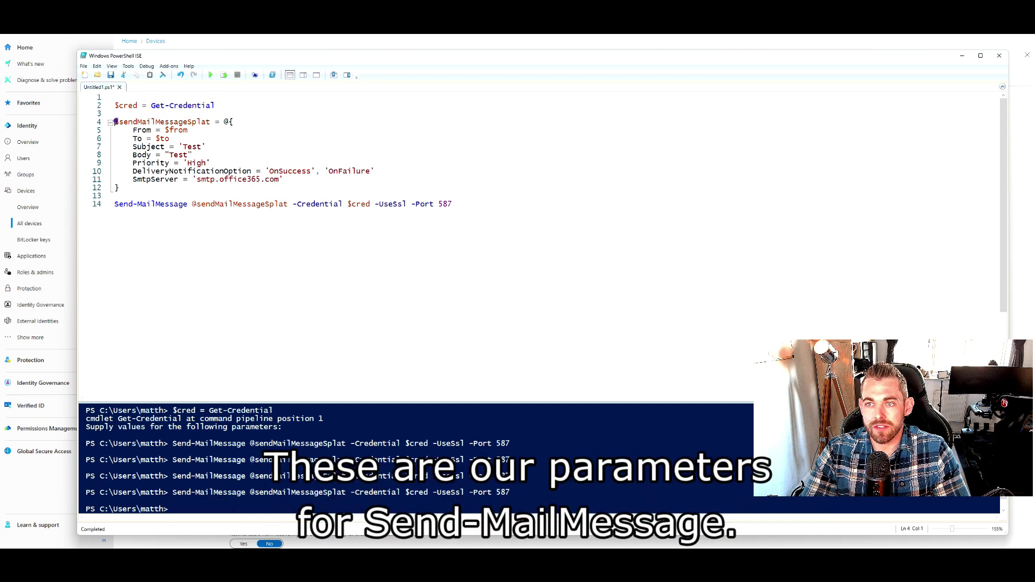
{"action": "left_click_drag", "start_coordinate": [115, 122], "coordinate": [144, 190]}
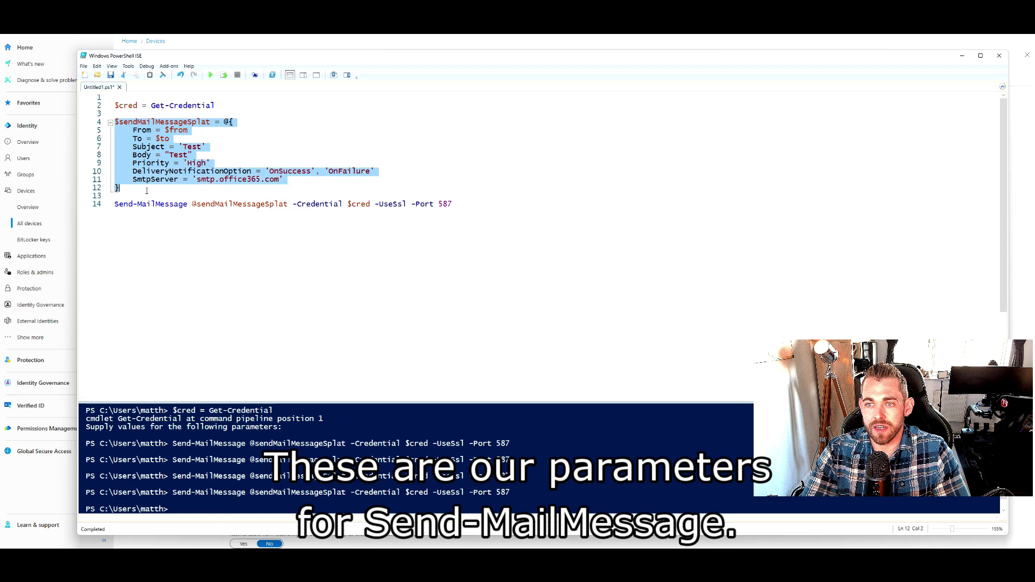
{"action": "left_click", "coordinate": [187, 204]}
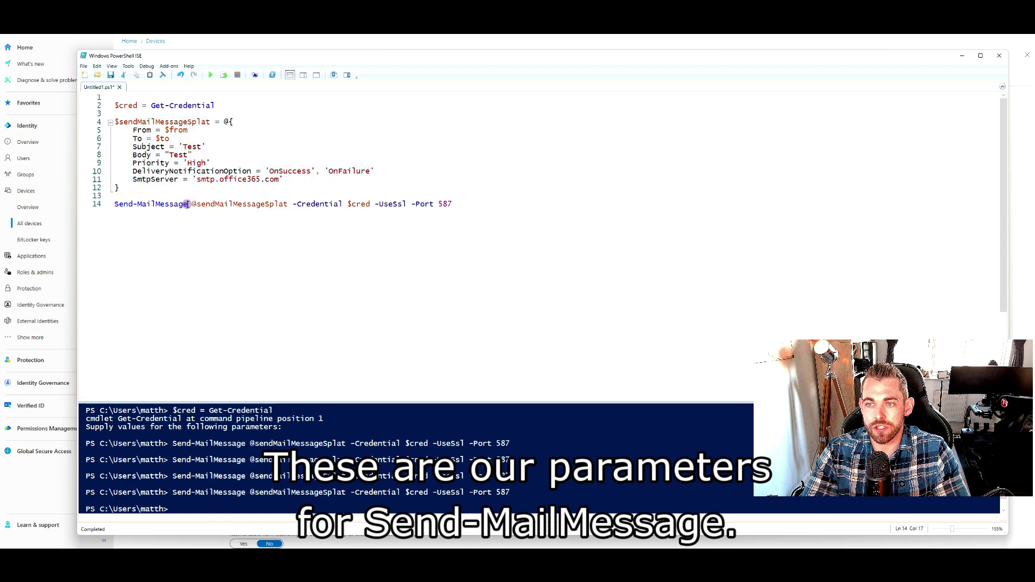
{"action": "left_click", "coordinate": [135, 131]}
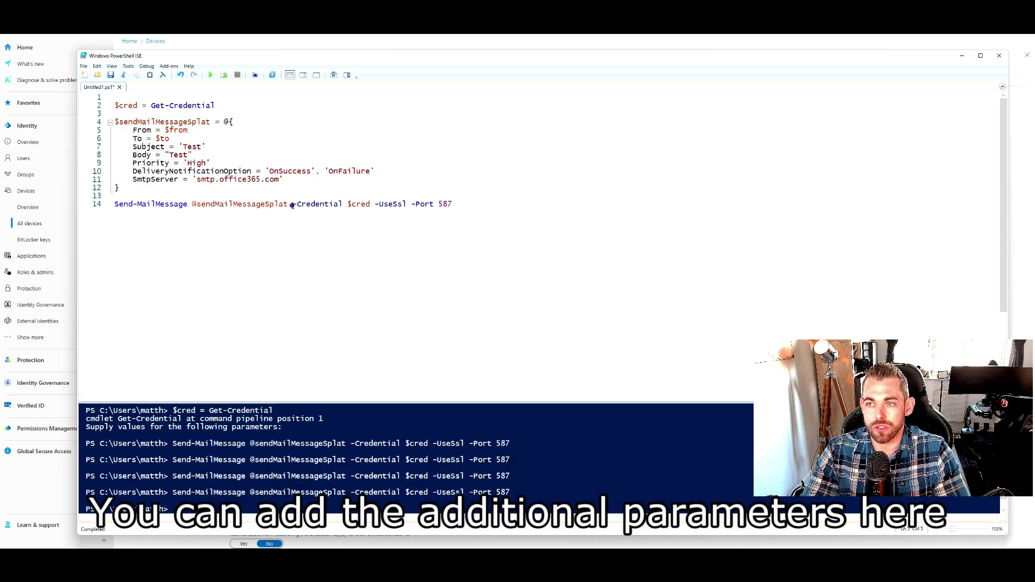
{"action": "left_click_drag", "start_coordinate": [293, 207], "coordinate": [342, 208]}
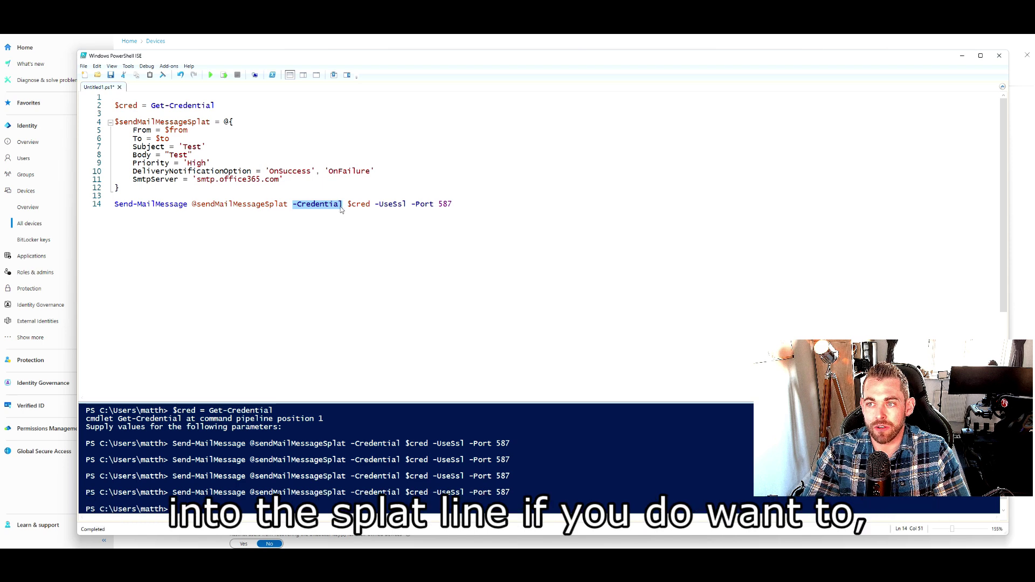
{"action": "left_click", "coordinate": [338, 206]}
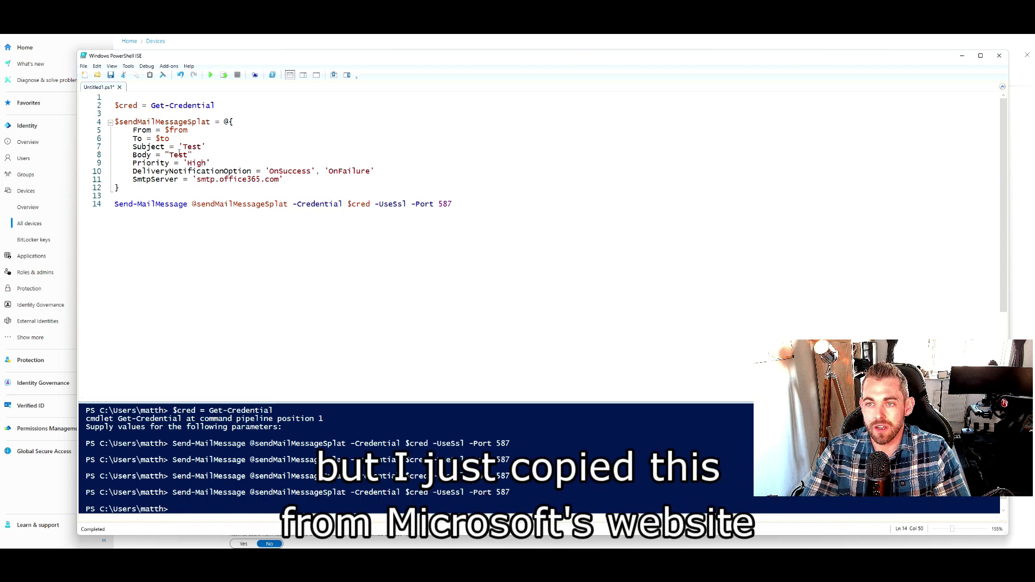
{"action": "left_click", "coordinate": [291, 205]}
{"action": "left_click_drag", "start_coordinate": [292, 205], "coordinate": [407, 205]}
{"action": "left_click", "coordinate": [371, 207]}
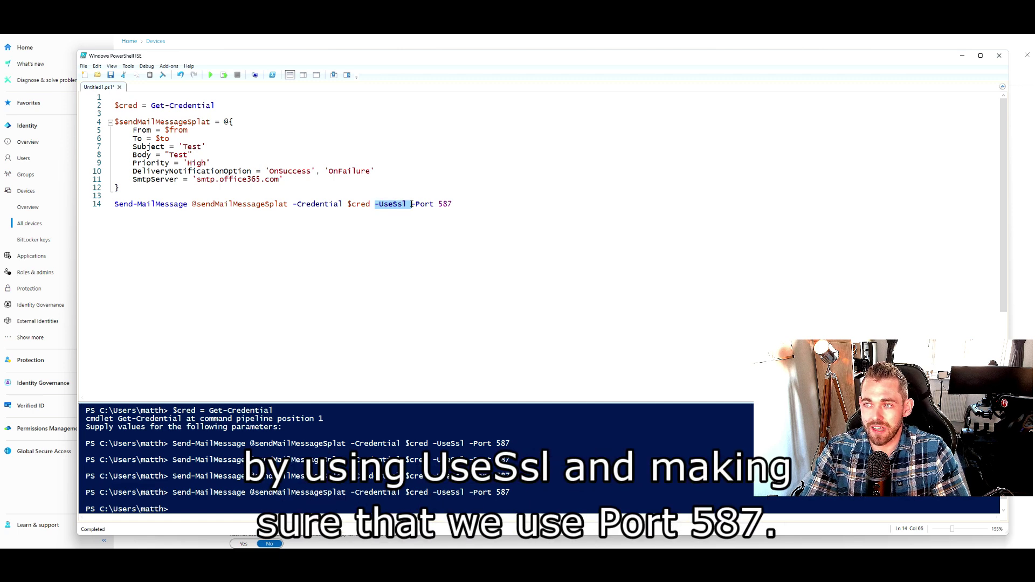
{"action": "left_click", "coordinate": [413, 203]}
{"action": "left_click_drag", "start_coordinate": [451, 205], "coordinate": [415, 205]}
{"action": "left_click", "coordinate": [417, 203]}
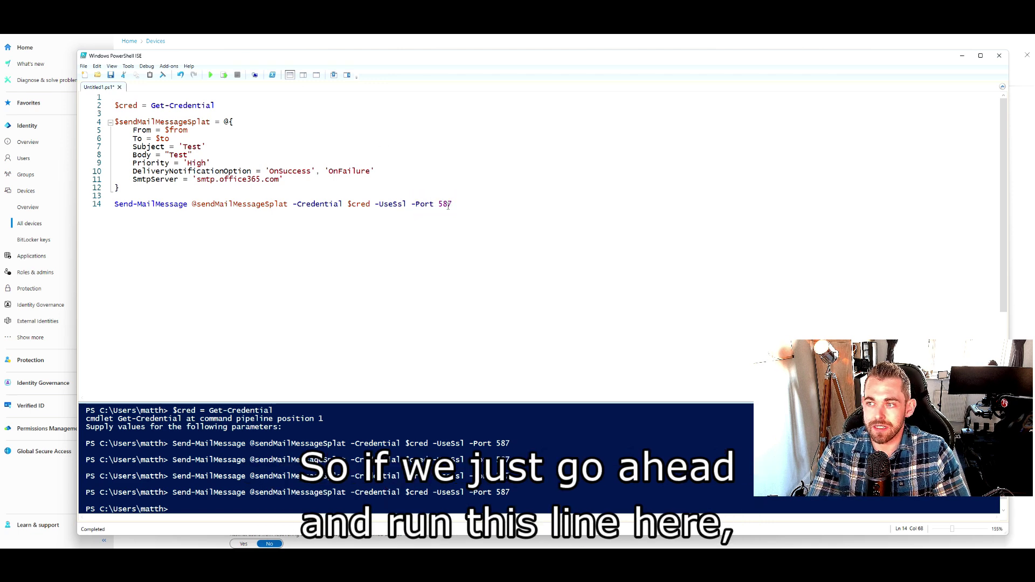
{"action": "left_click_drag", "start_coordinate": [452, 205], "coordinate": [72, 205]}
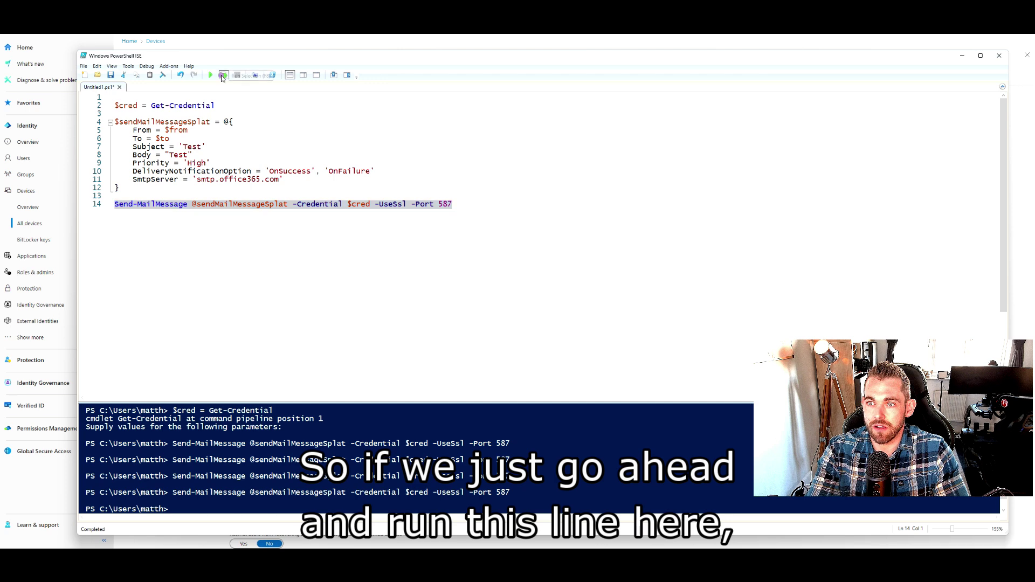
- Run line 14 to send the test email, then open it in Outlook on the web
{"action": "left_click", "coordinate": [222, 75]}
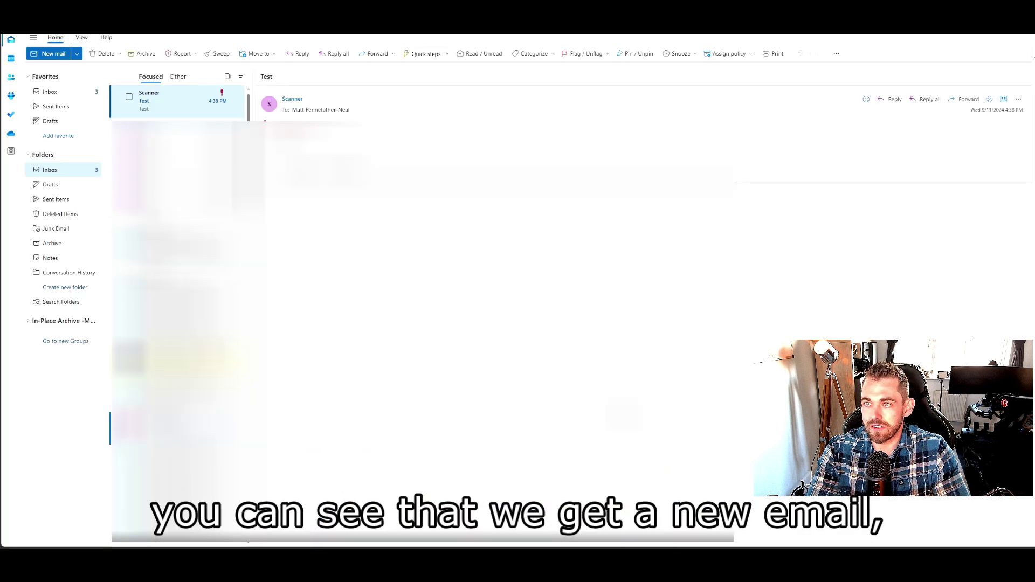
{"action": "left_click", "coordinate": [151, 106]}
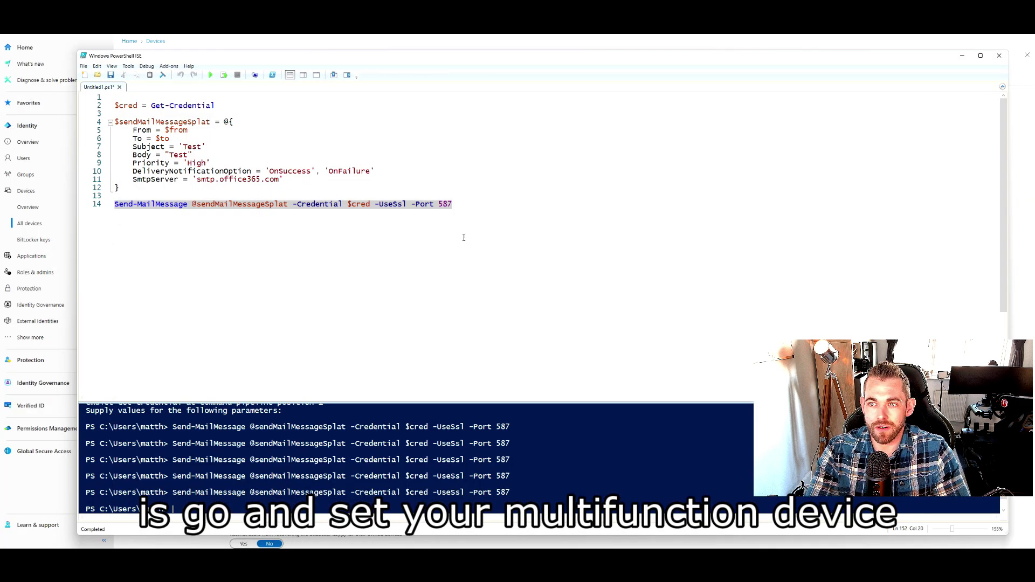
{"action": "left_click", "coordinate": [311, 207]}
{"action": "mouse_move", "coordinate": [293, 204]}
{"action": "left_mouse_down"}
{"action": "mouse_move", "coordinate": [370, 205]}
{"action": "mouse_move", "coordinate": [294, 207]}
{"action": "left_mouse_up"}
{"action": "left_click", "coordinate": [294, 205]}
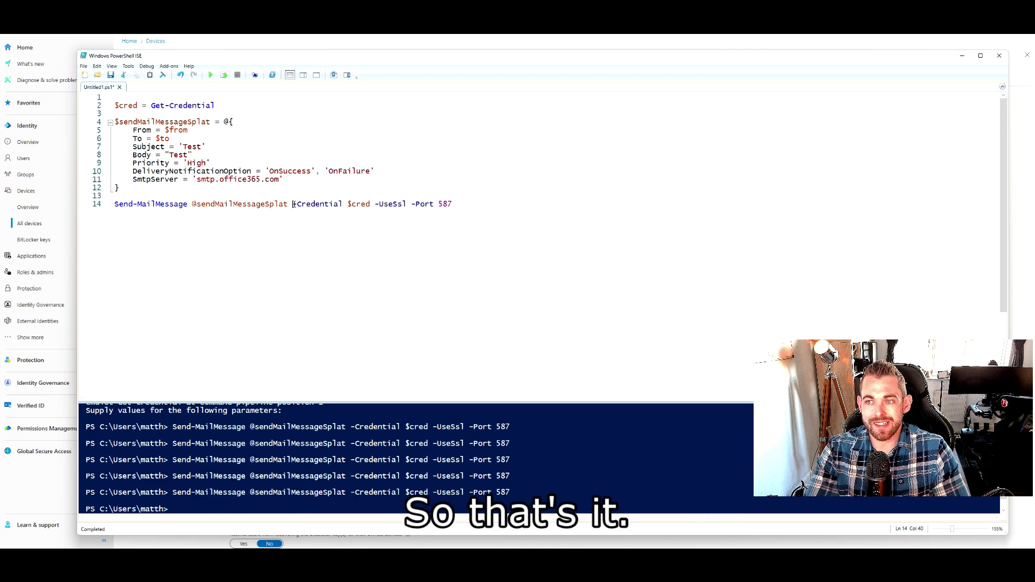
{"action": "left_click_drag", "start_coordinate": [295, 203], "coordinate": [341, 205]}
{"action": "left_click", "coordinate": [341, 205]}
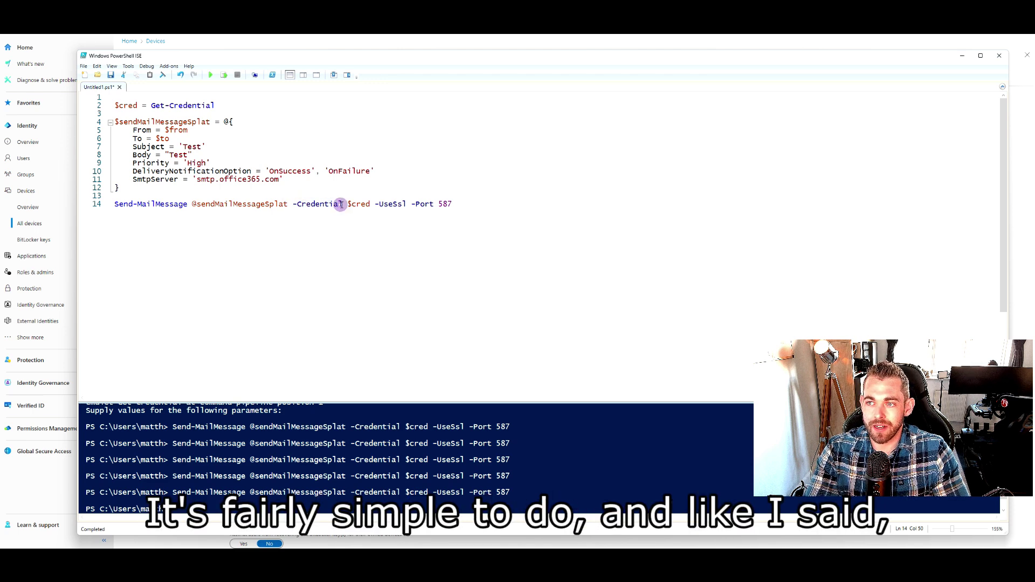